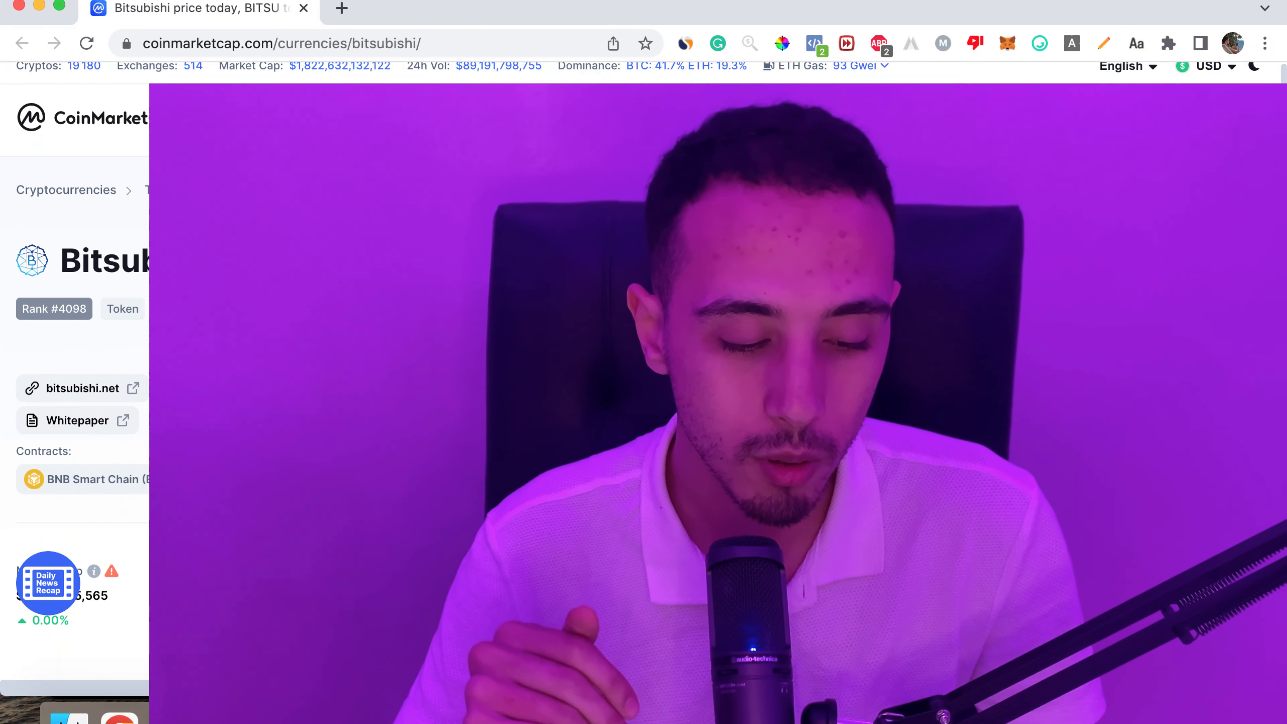
From the CoinMarketCap homepage's Recently Added list, open the Miracle Universe (MU) coin page.
click(116, 130)
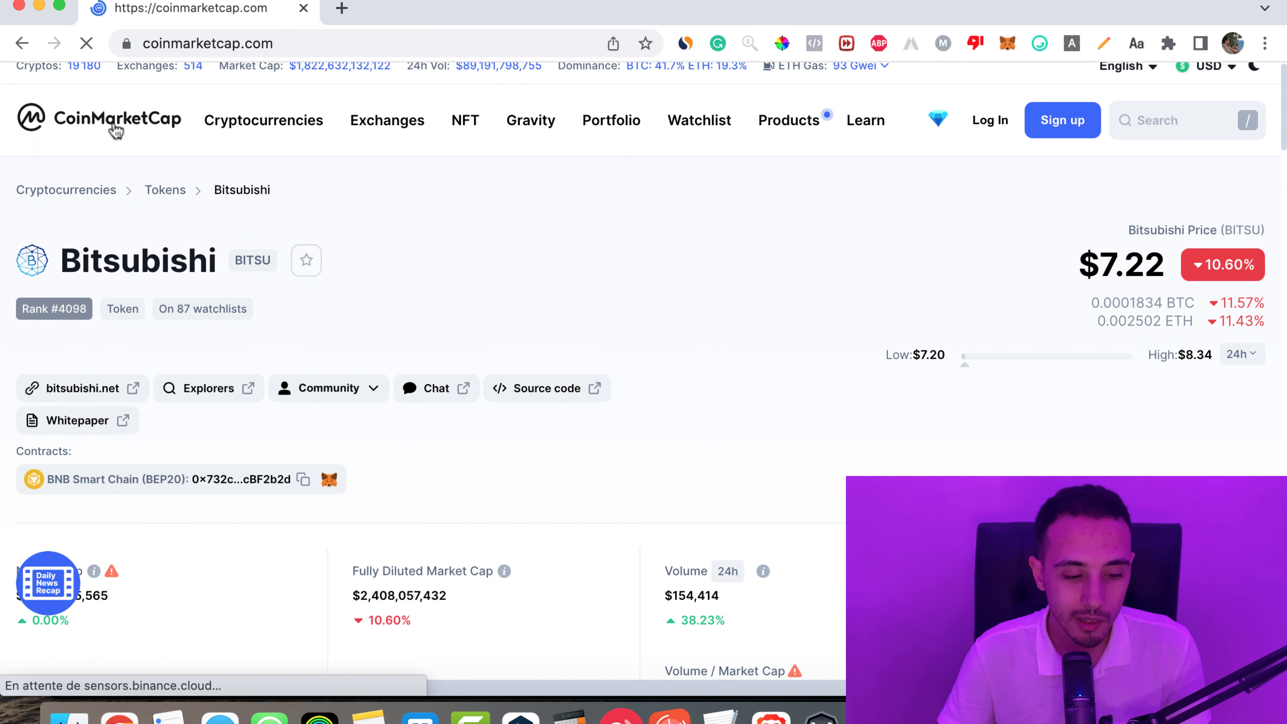
scroll(366, 217, down, 2)
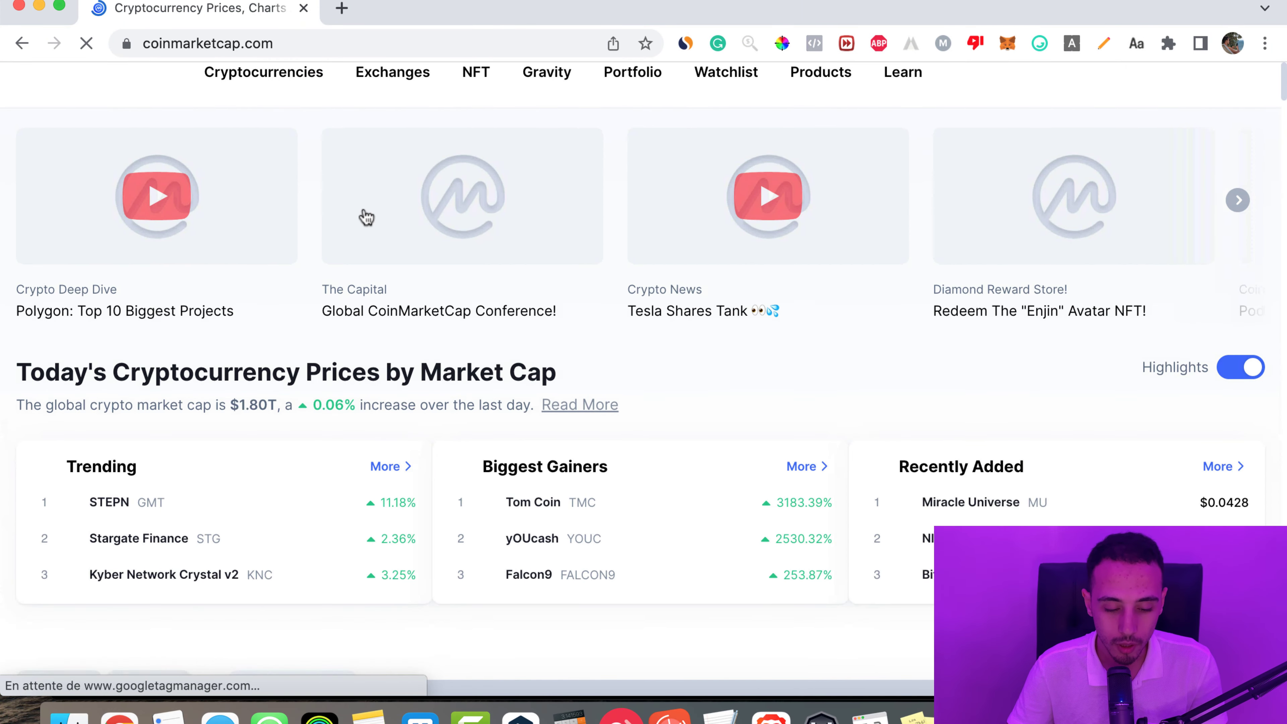
scroll(684, 308, down, 3)
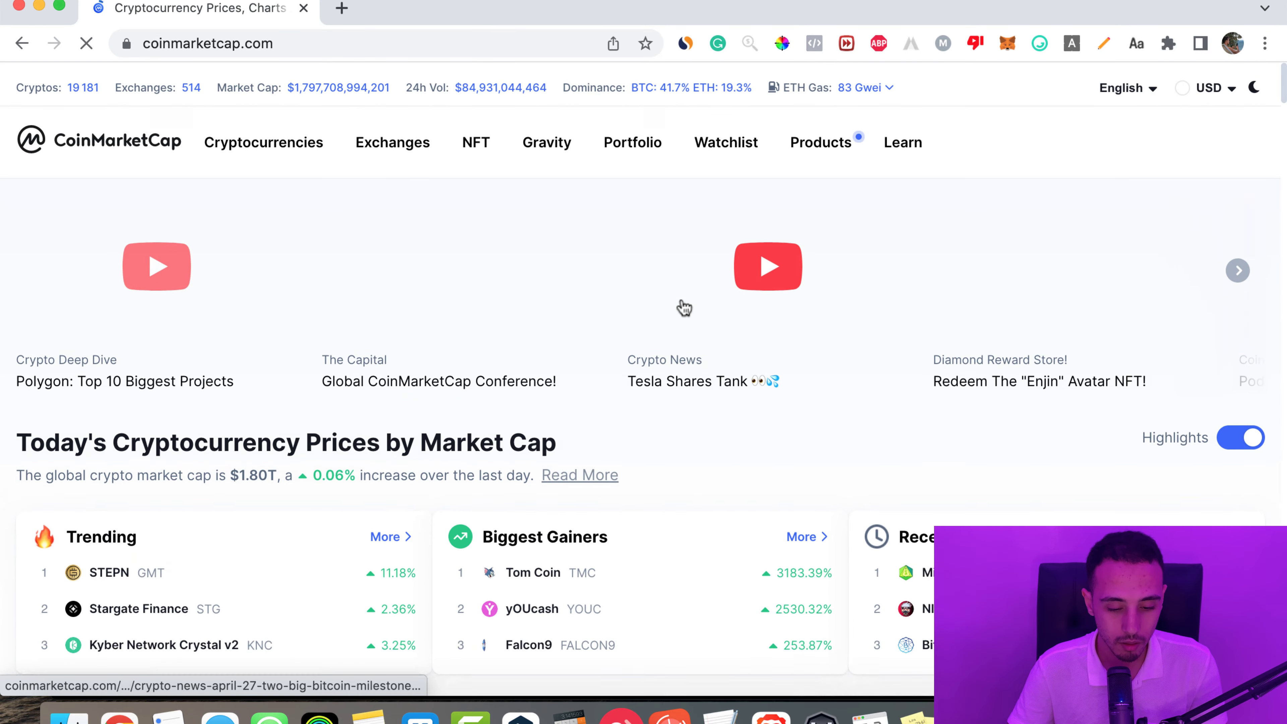
scroll(1158, 431, down, 5)
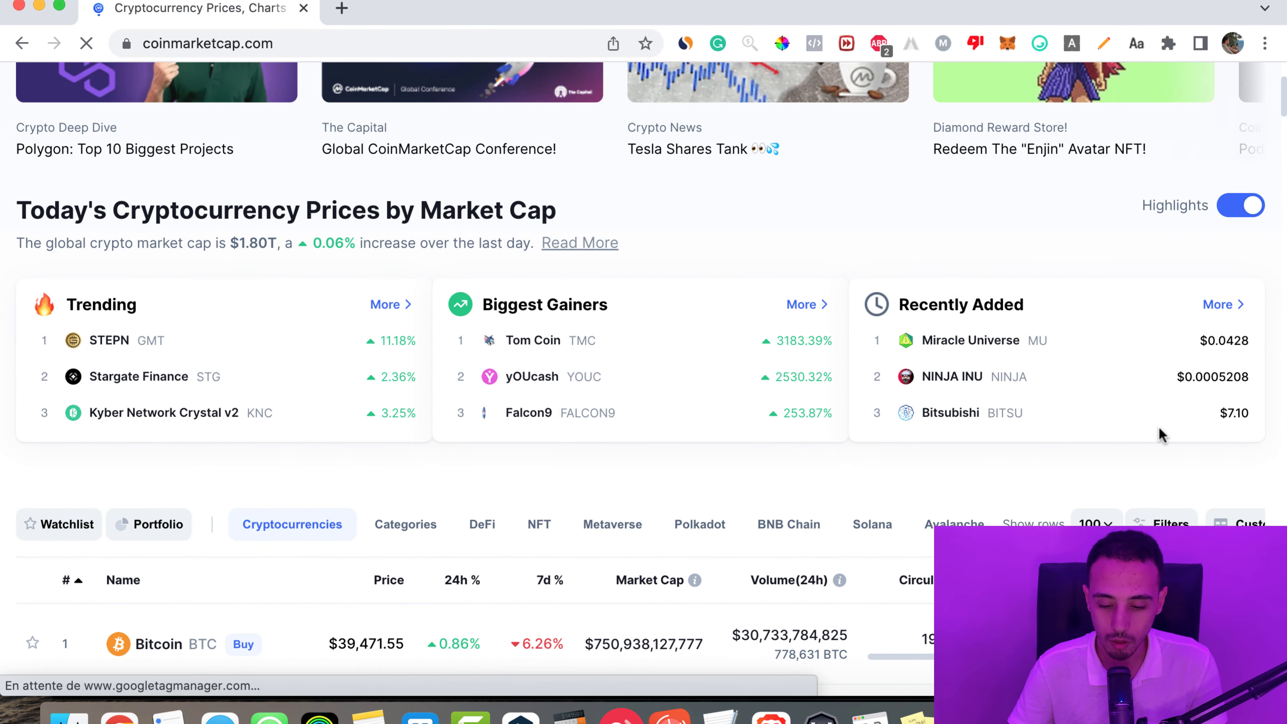
click(1218, 305)
scroll(359, 391, down, 3)
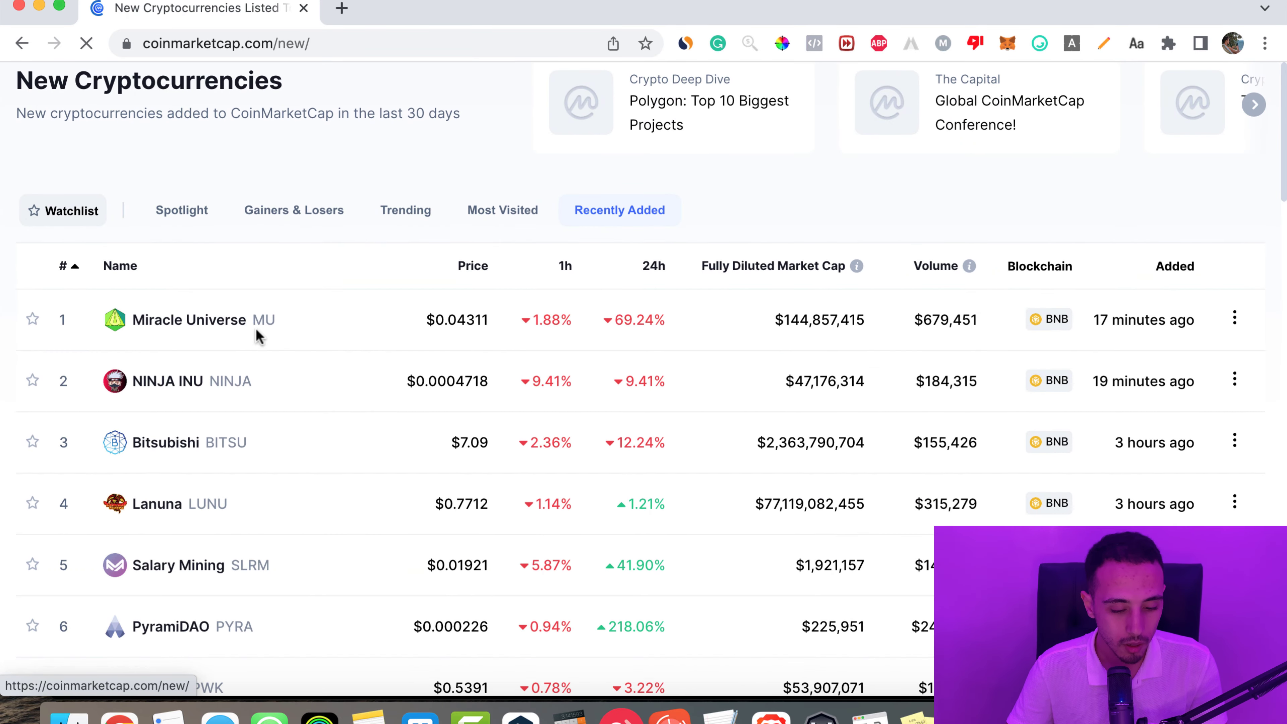
click(183, 329)
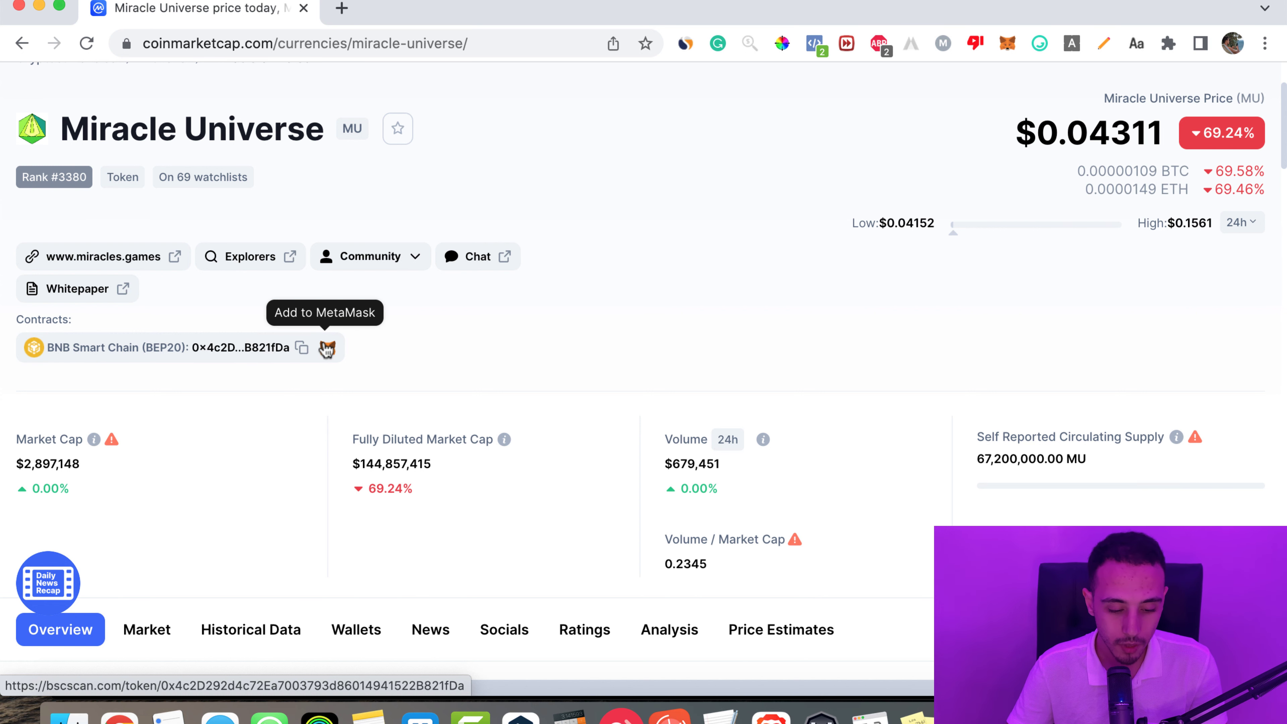
Copy MU's BNB Smart Chain contract address and scroll down to its Markets list.
scroll(350, 357, down, 8)
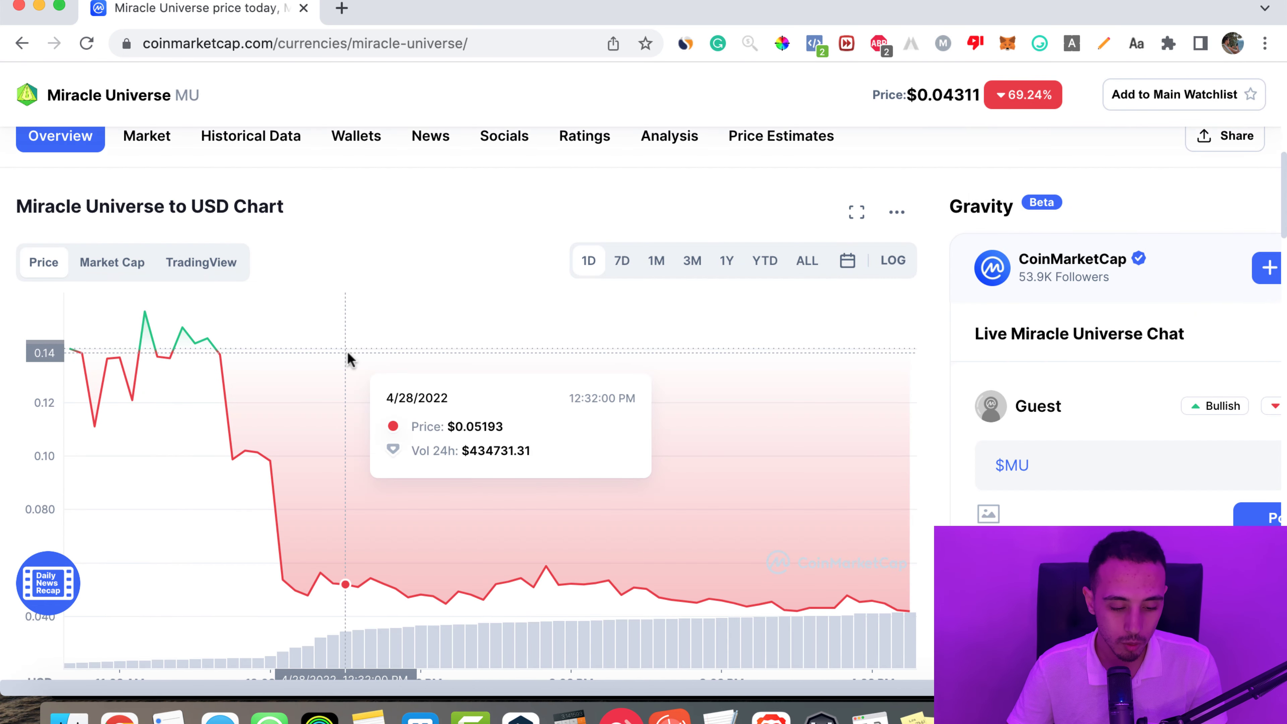
scroll(314, 446, up, 10)
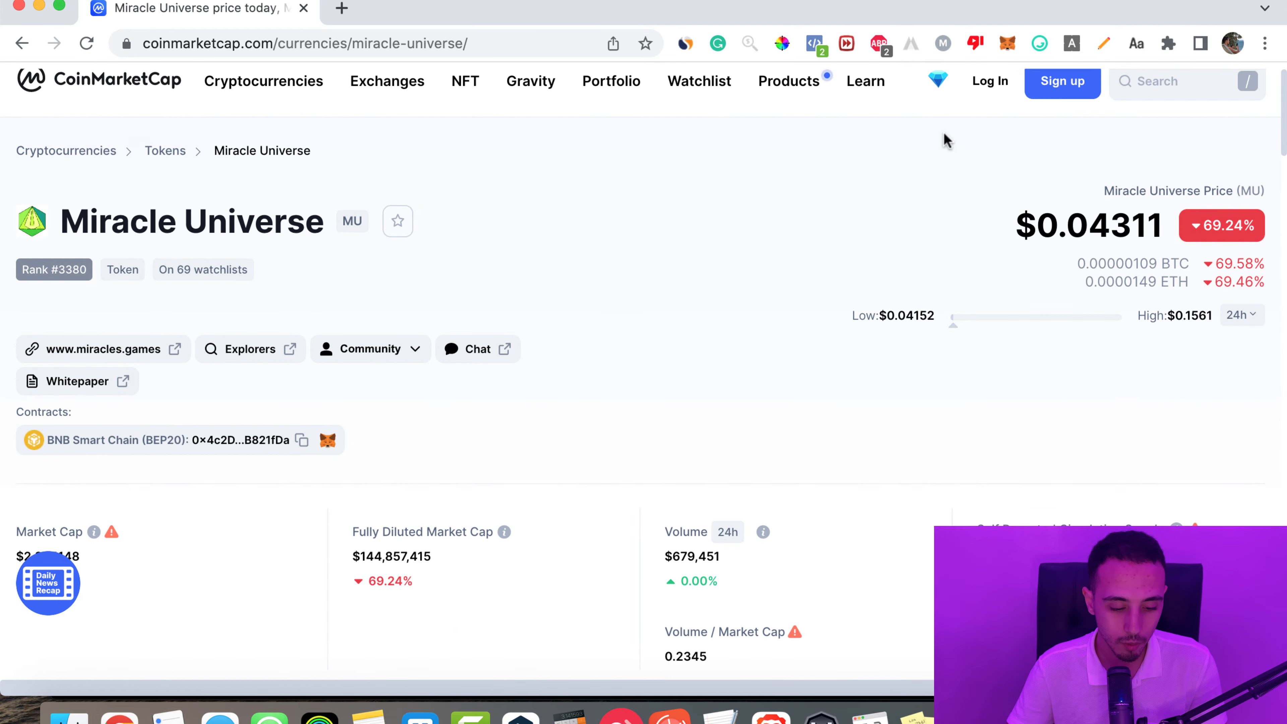
click(303, 440)
scroll(1019, 373, down, 15)
scroll(1020, 379, down, 20)
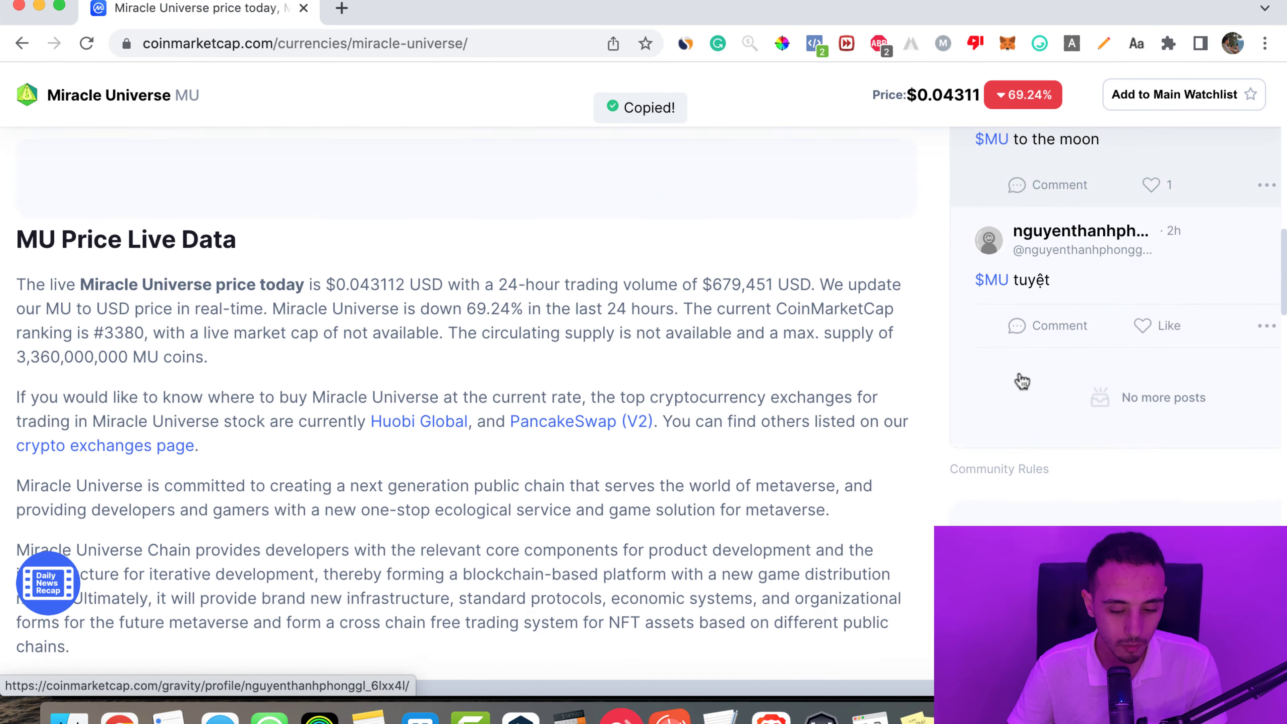
scroll(1020, 375, down, 8)
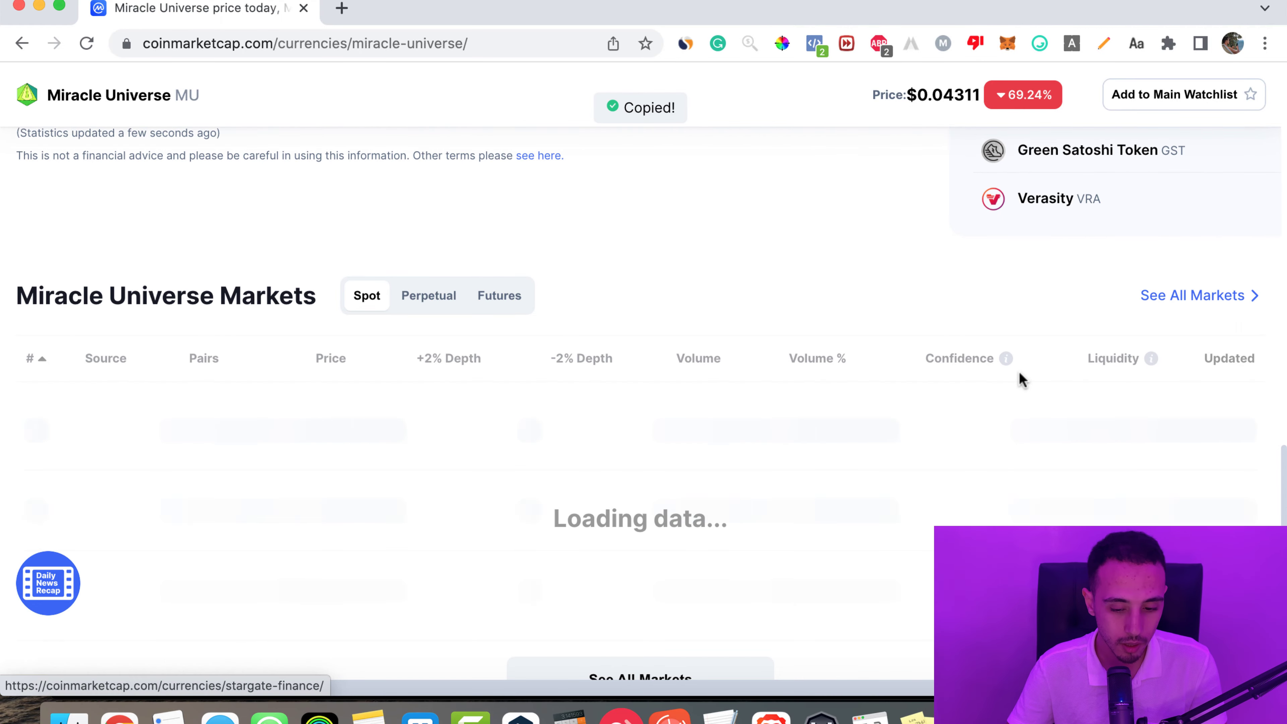
scroll(430, 365, up, 4)
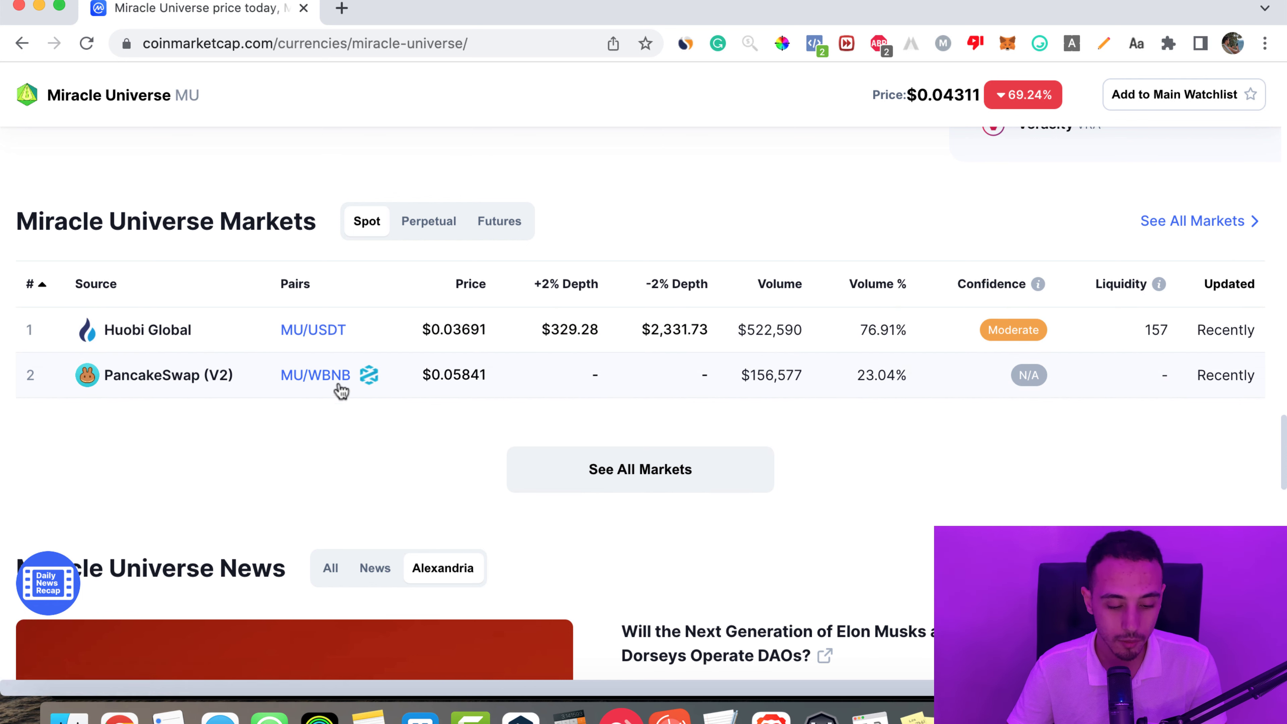
Open the MU/WBNB pair on PancakeSwap in a new tab and disconnect the wallet.
click(305, 380)
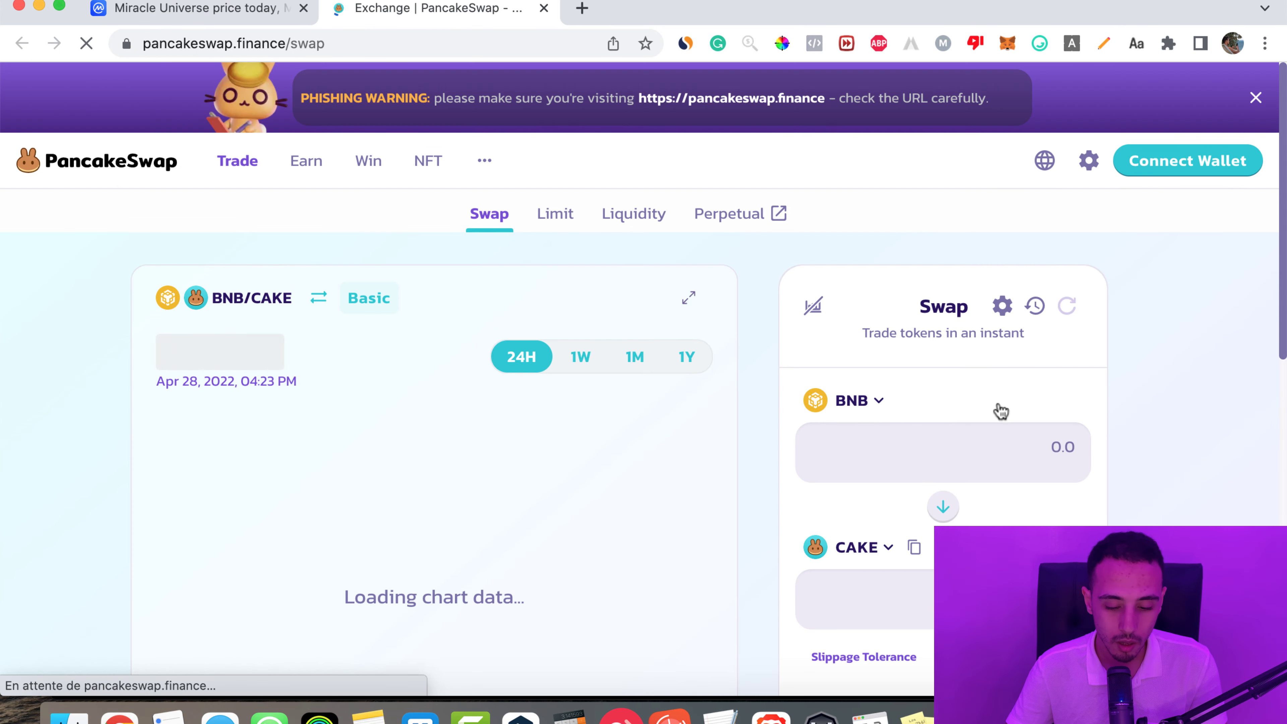
scroll(998, 405, down, 3)
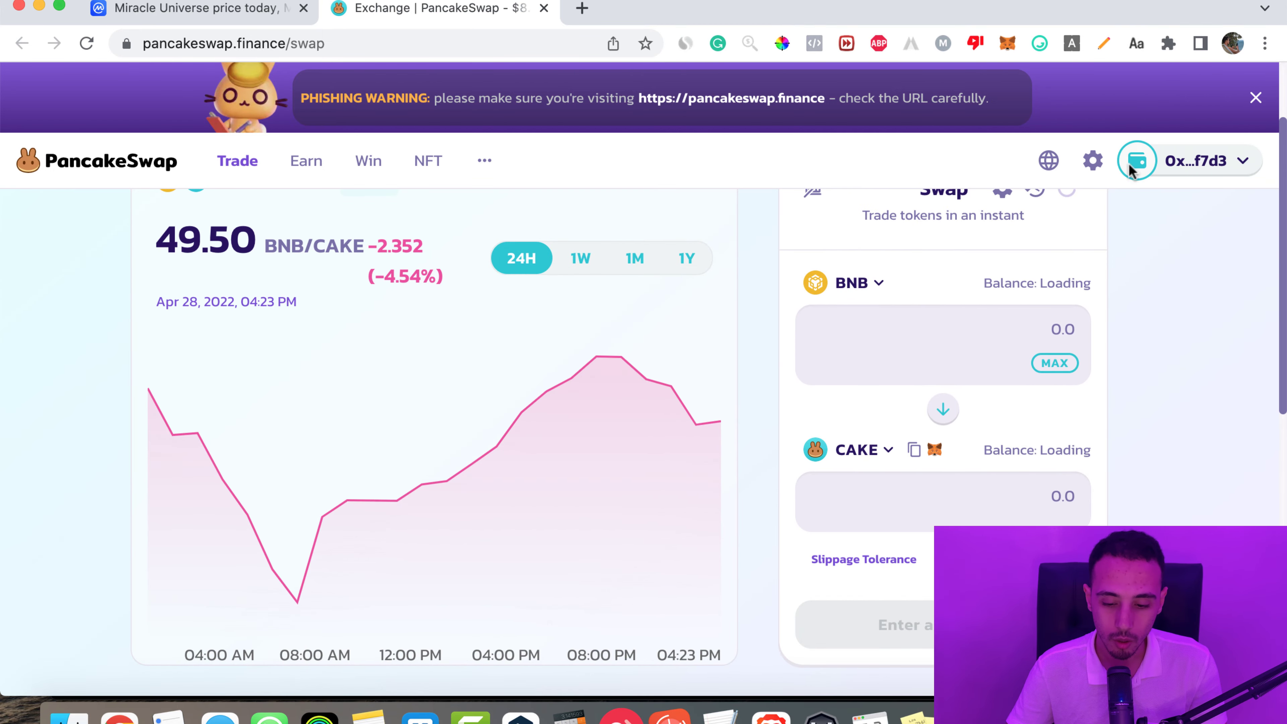
mouse_move(1221, 202)
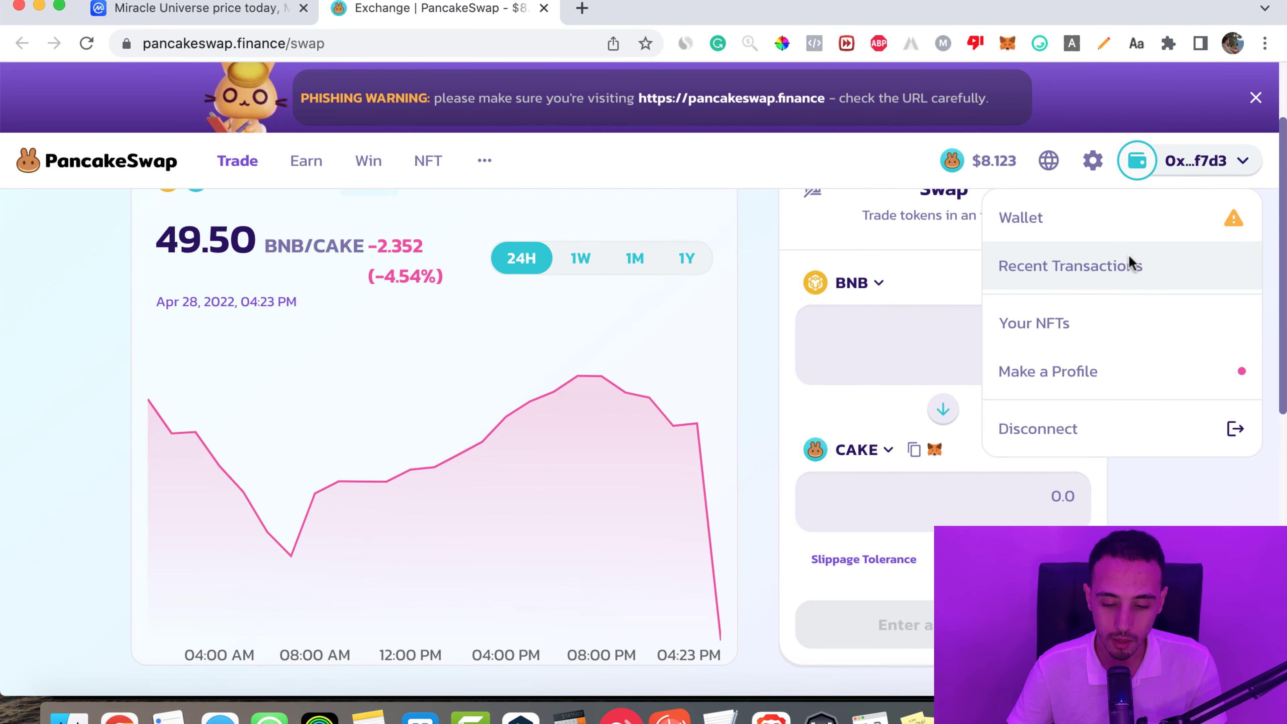
mouse_move(1180, 168)
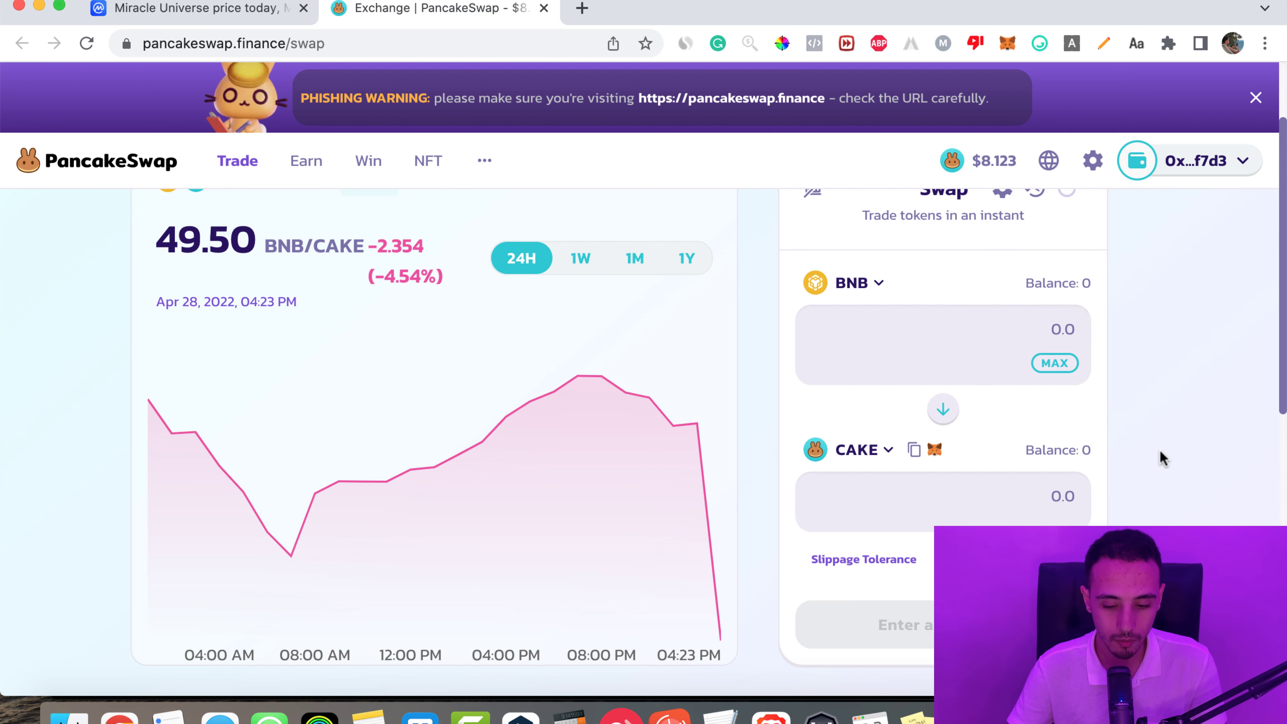
click(1168, 433)
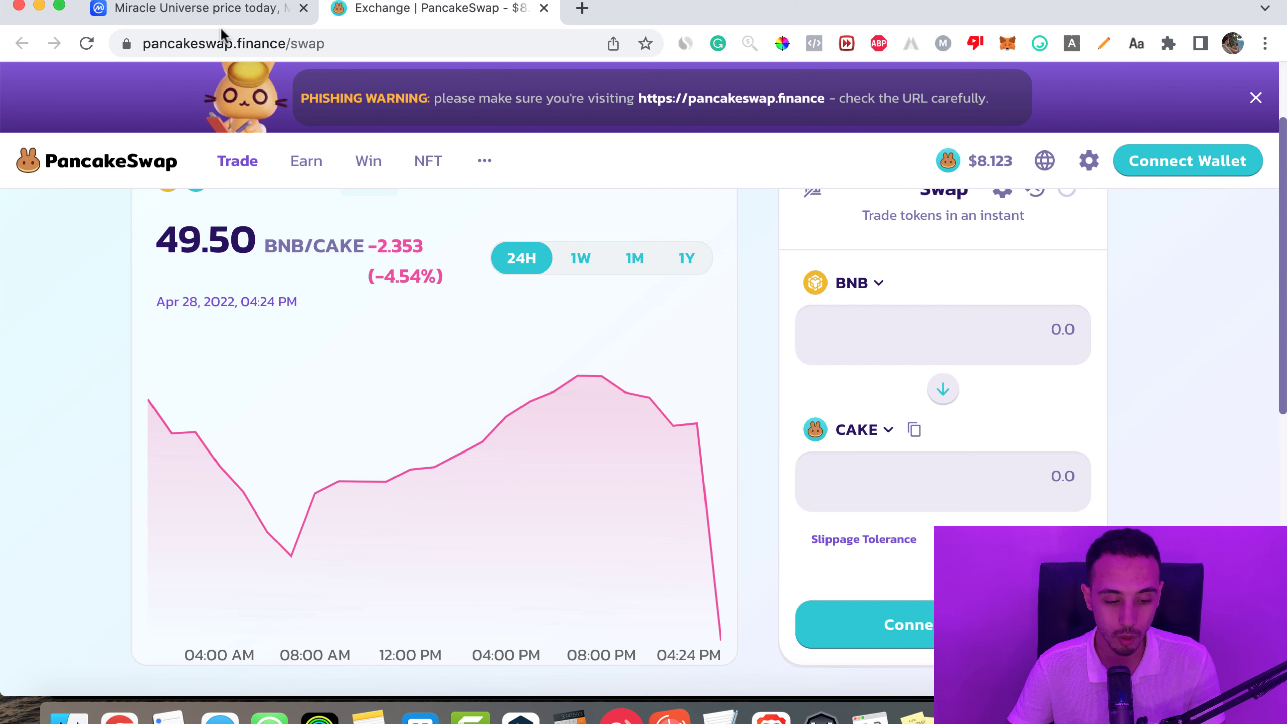
Replace CAKE with Miracle Universe (MU) by pasting its contract address and accepting the import risk warning.
click(855, 431)
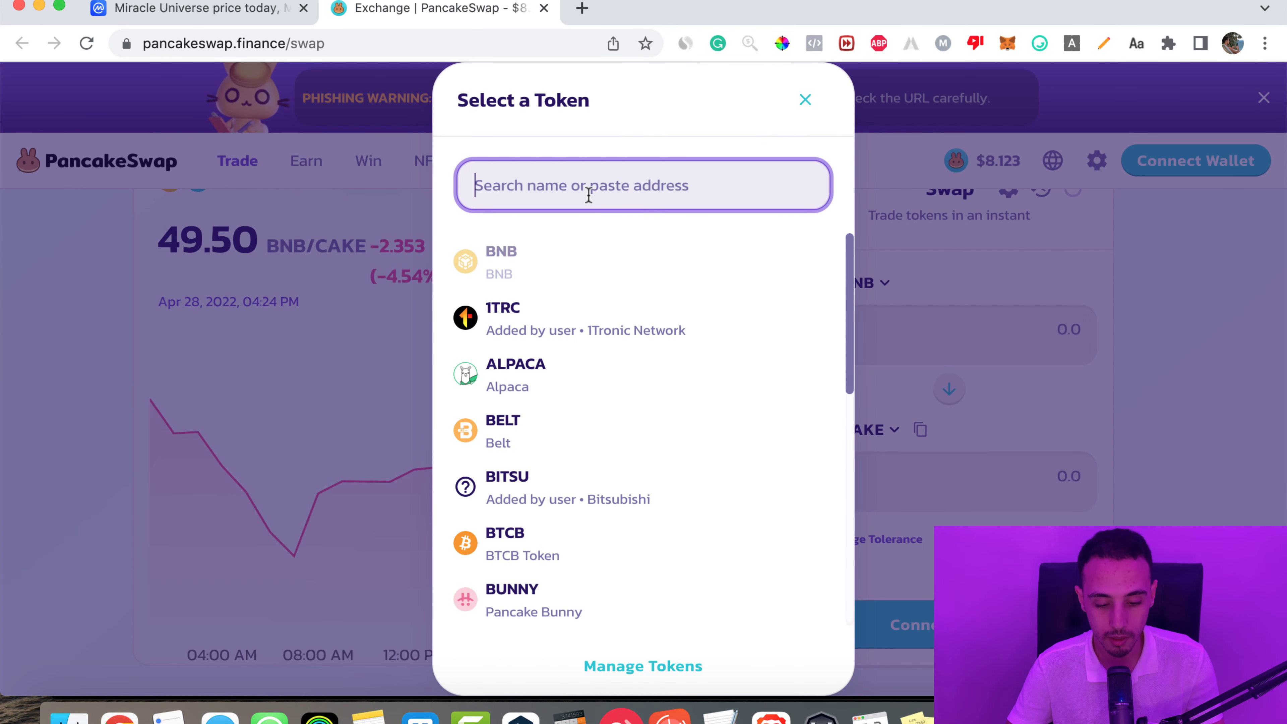
key(super+v)
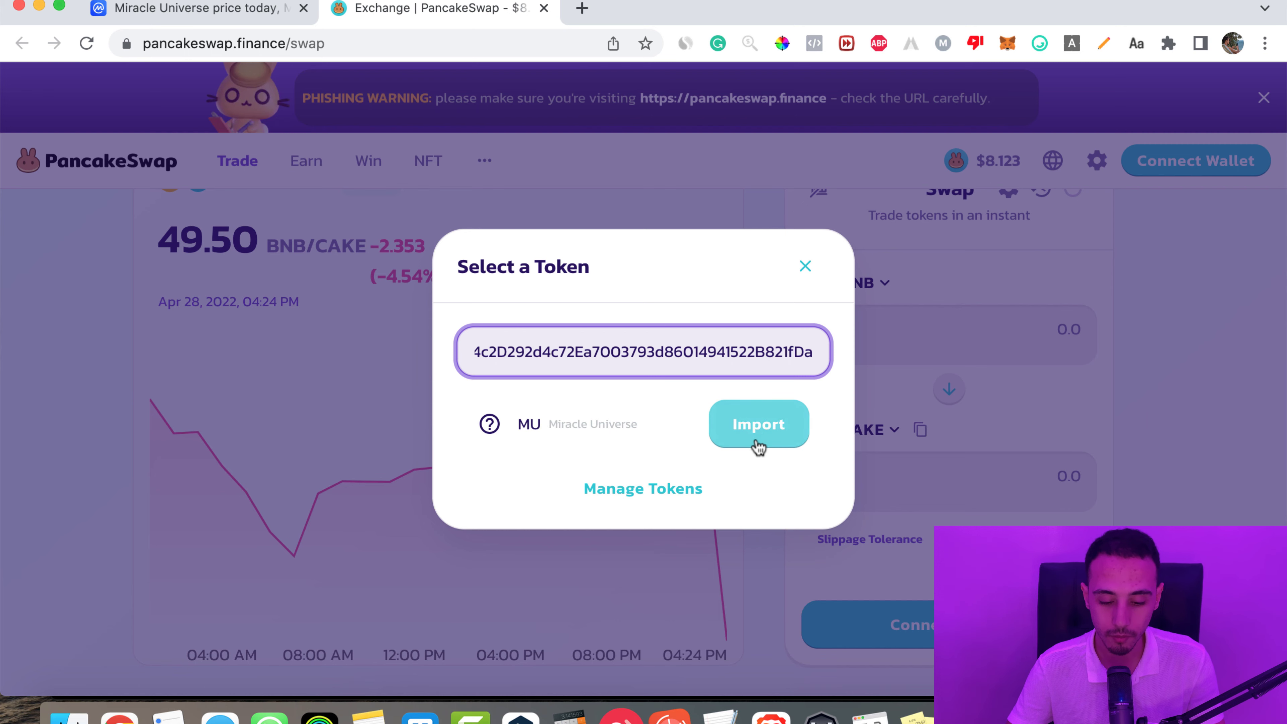
click(758, 428)
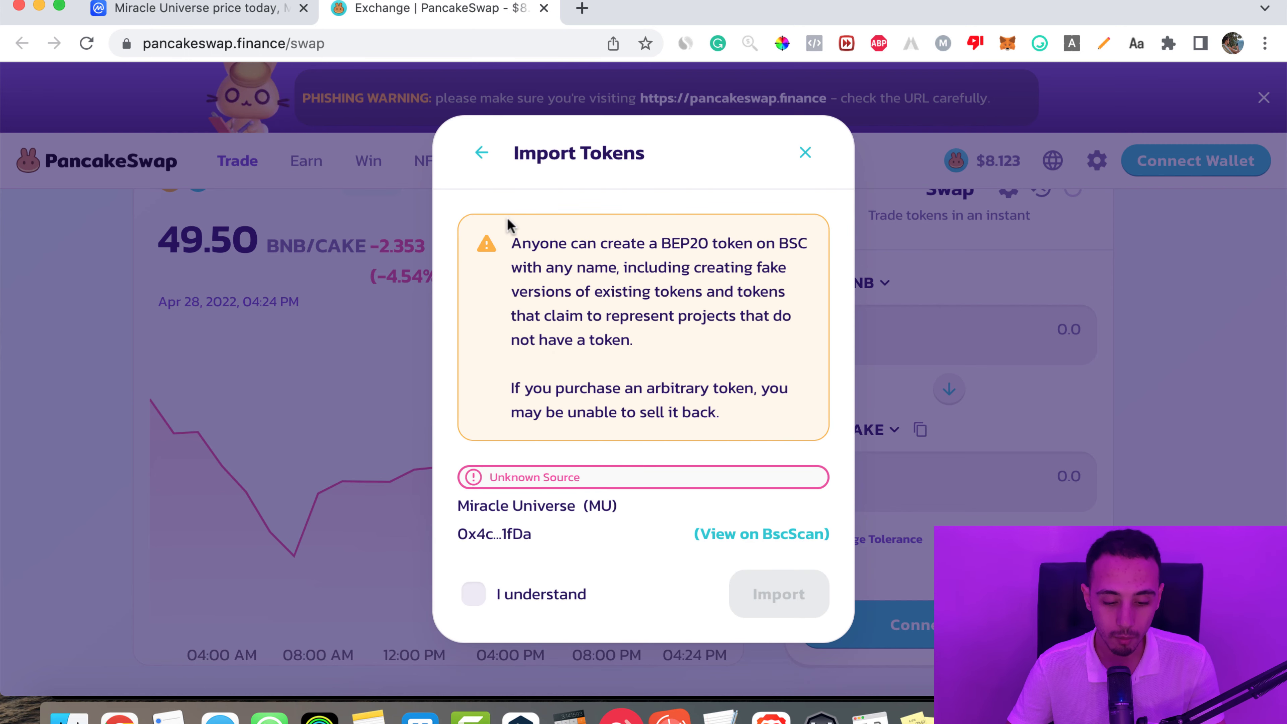
drag(508, 238, 607, 336)
drag(715, 375, 760, 413)
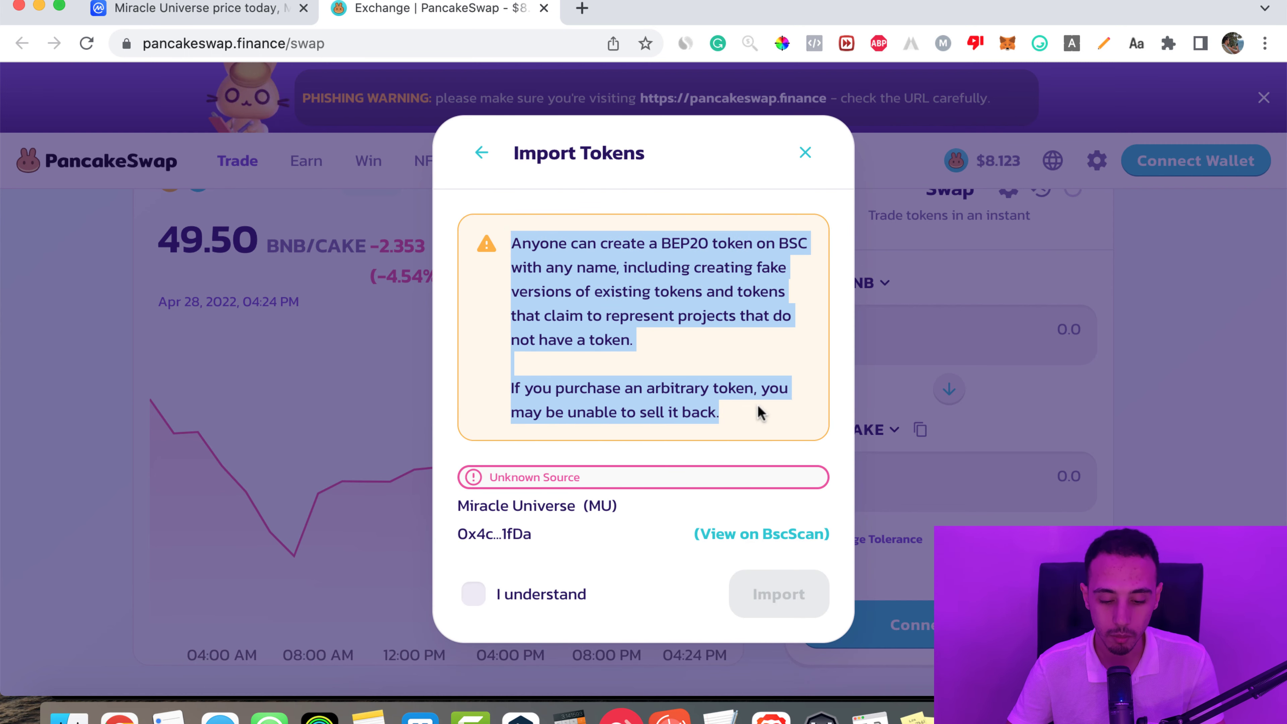
click(752, 415)
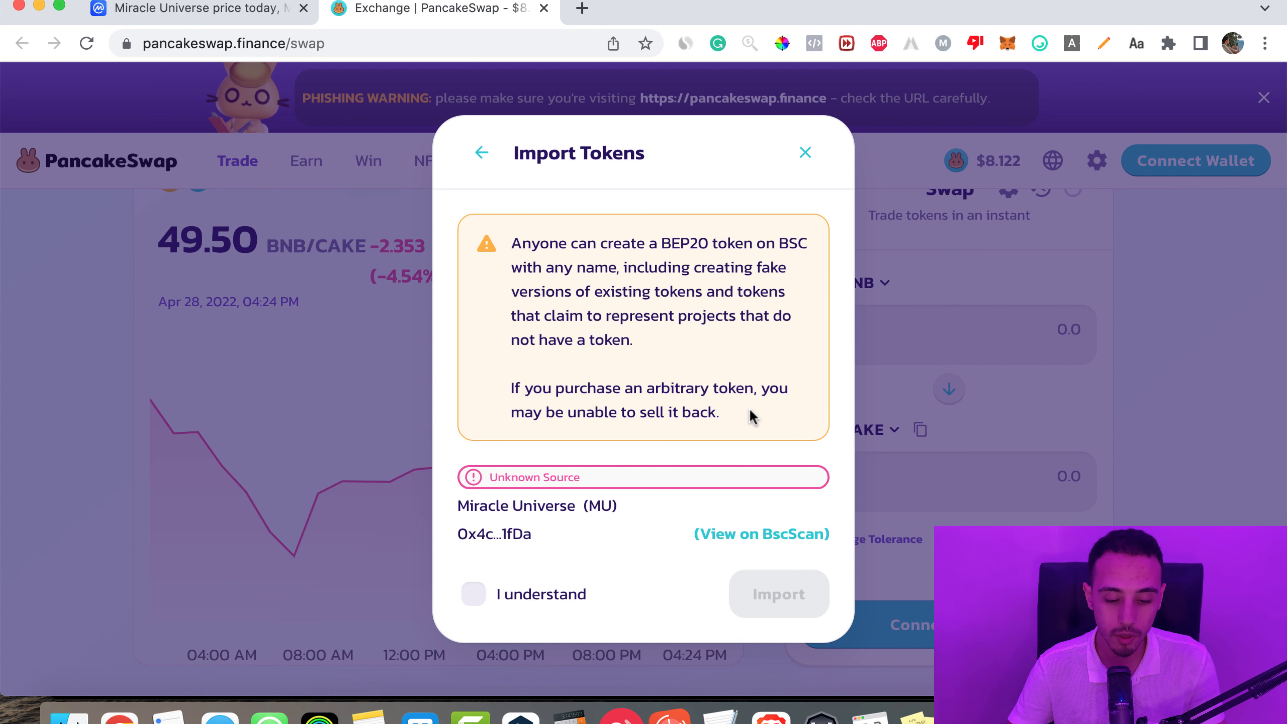
click(470, 592)
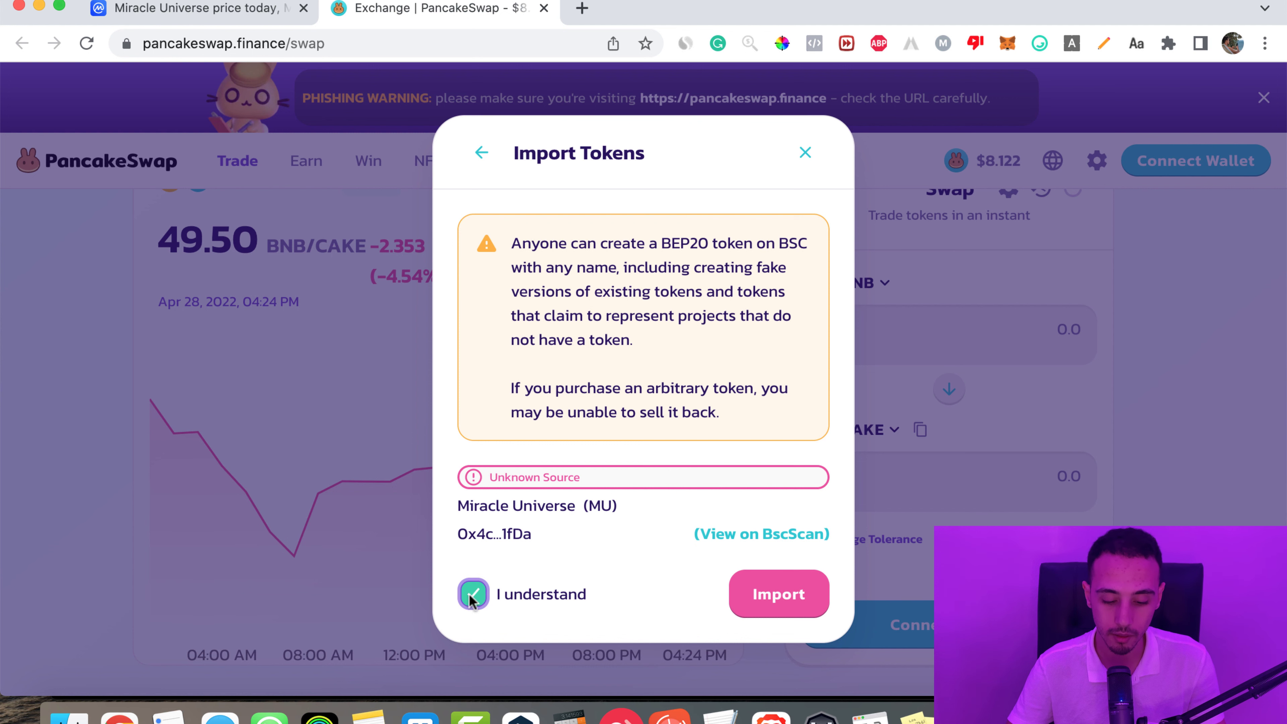
click(756, 596)
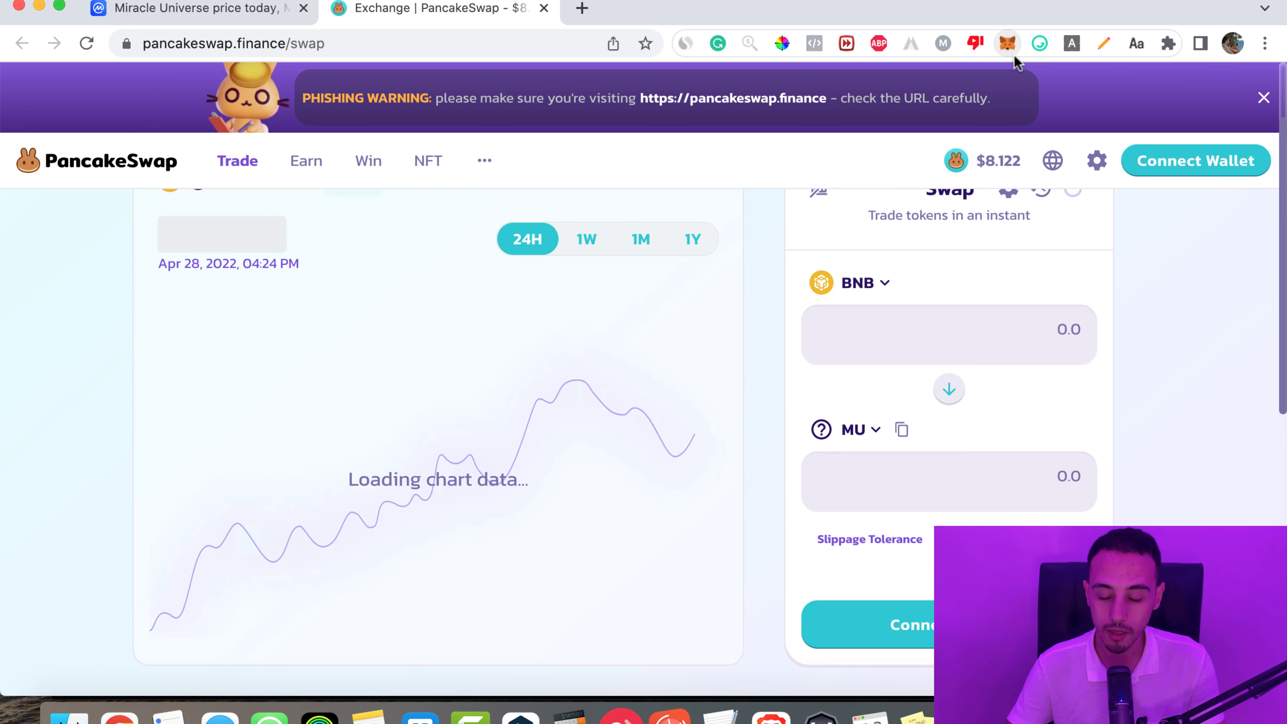
Connect MetaMask to PancakeSwap and paste the MU contract address into MetaMask's custom token form.
click(1206, 169)
click(548, 293)
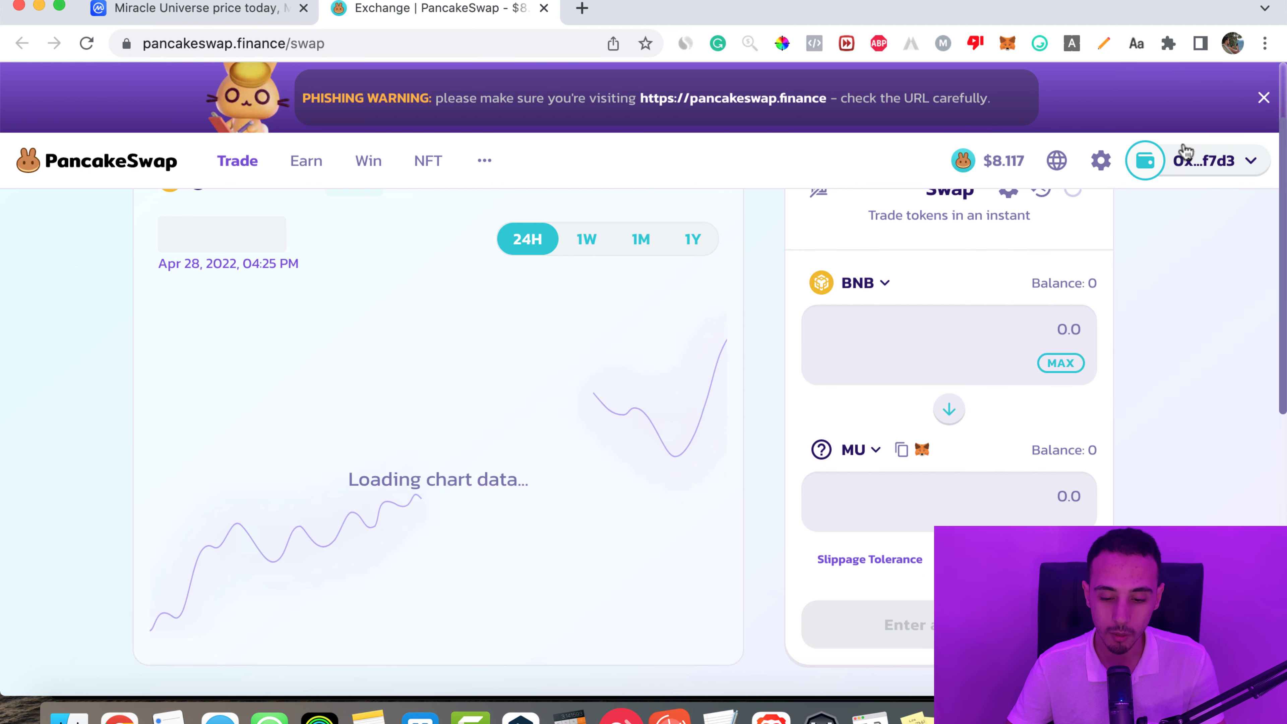
click(1008, 47)
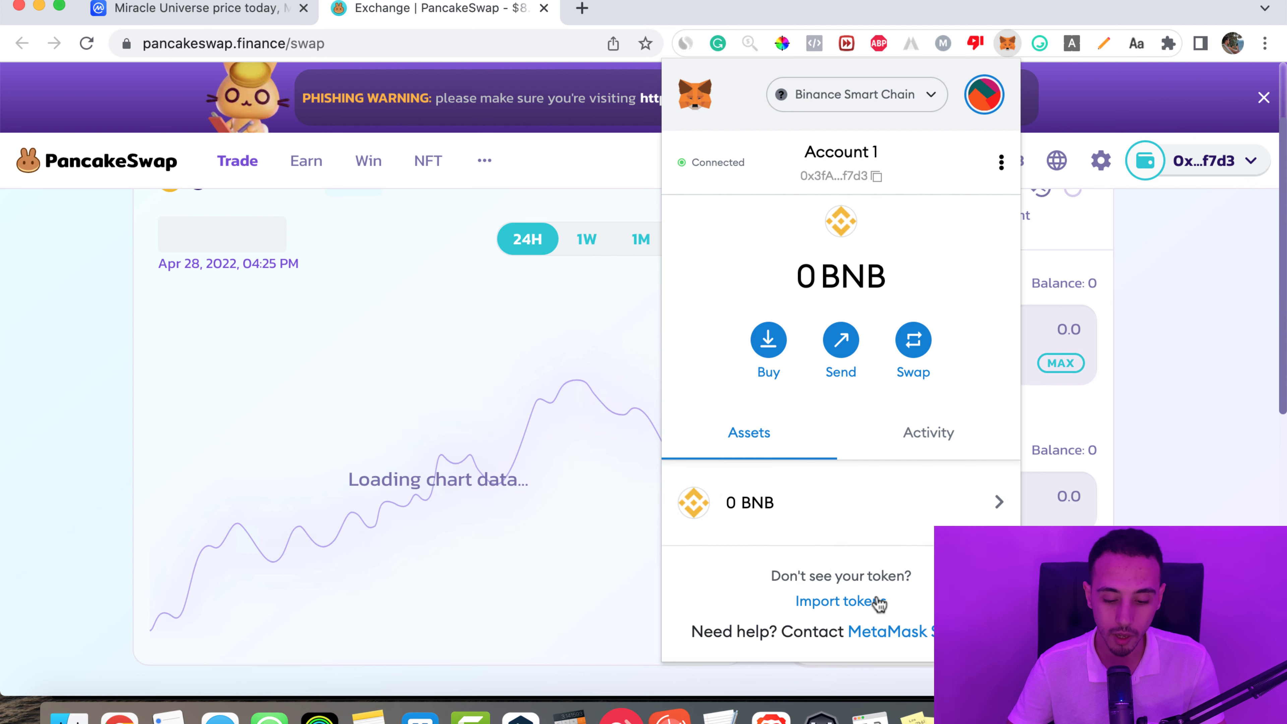
click(859, 603)
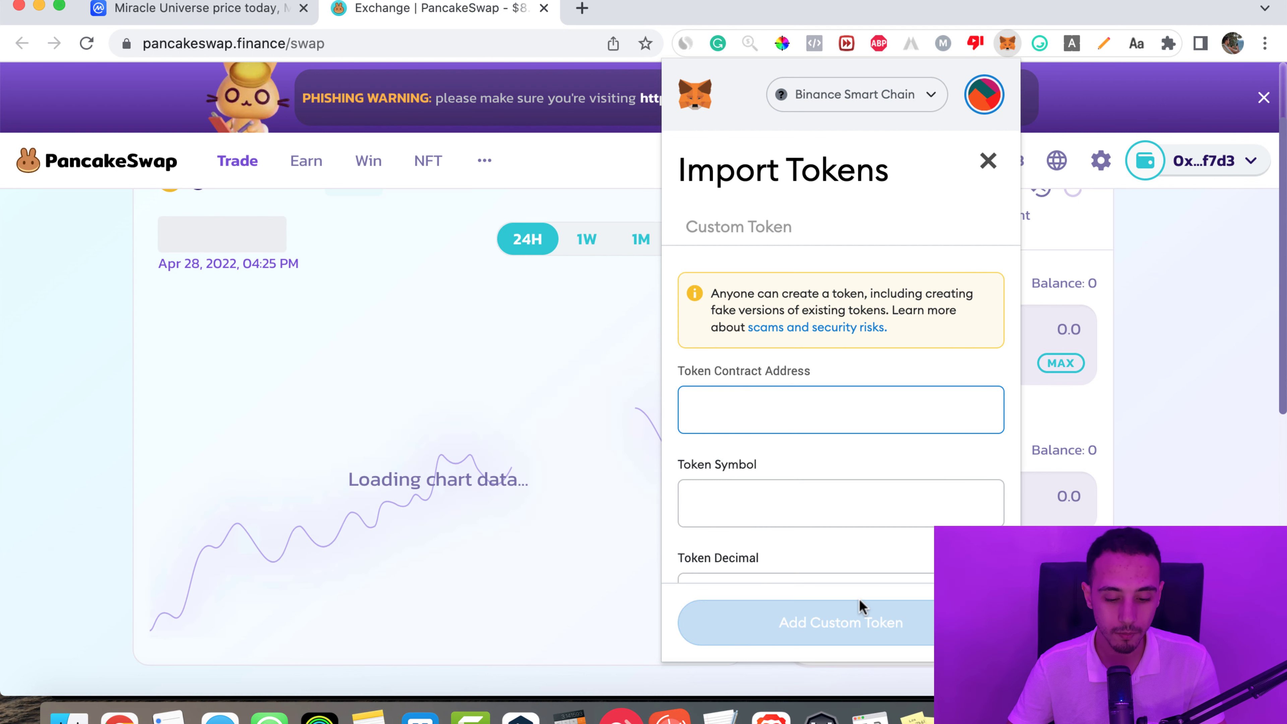
click(830, 400)
key(super+v)
scroll(835, 397, down, 2)
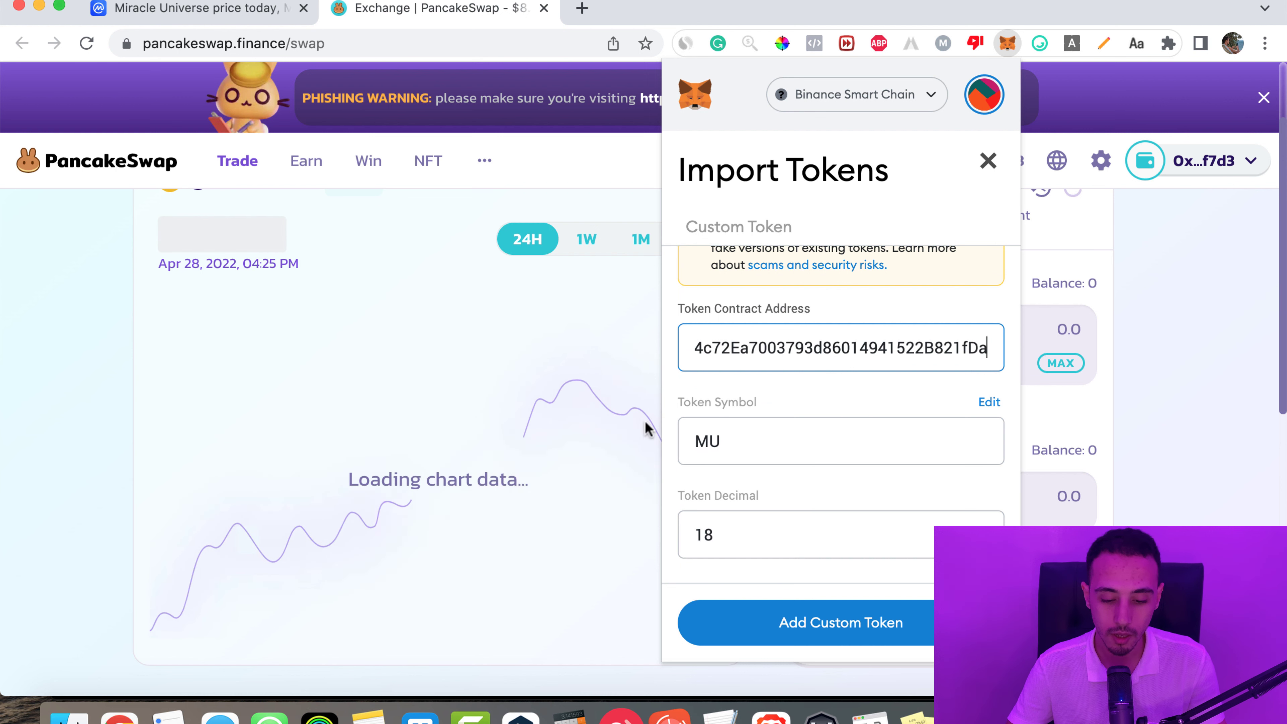
click(884, 625)
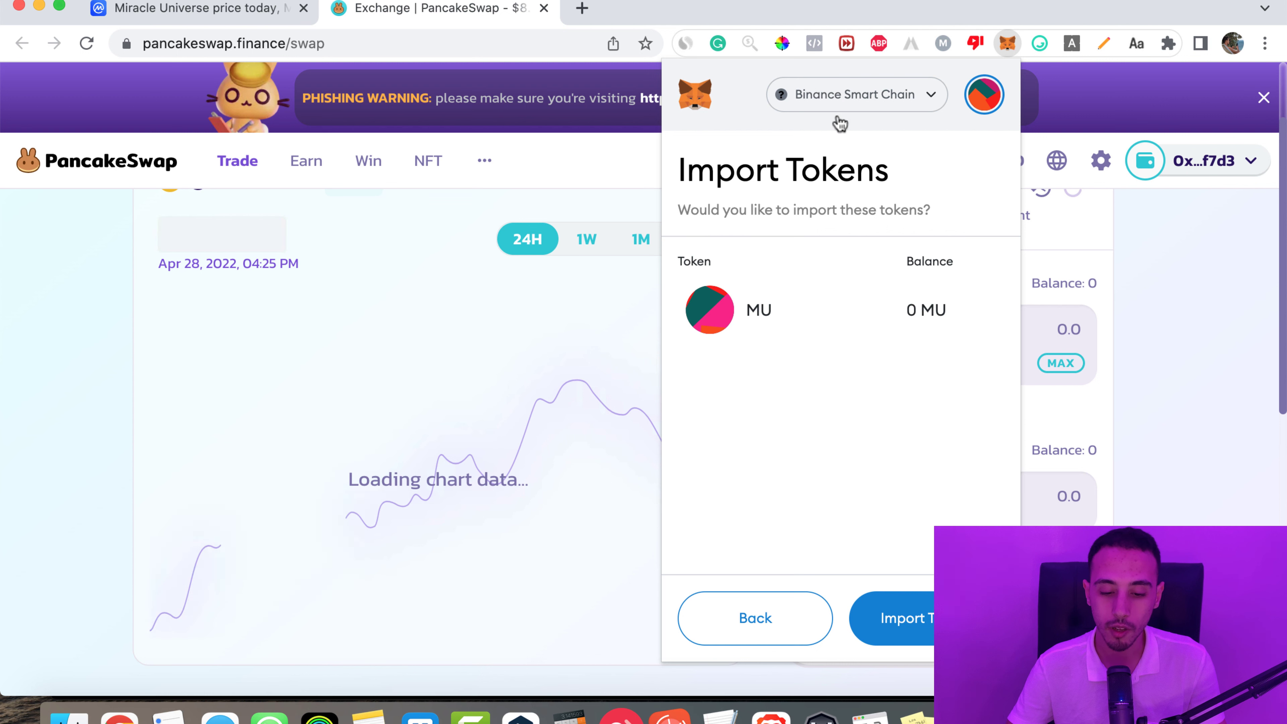
Keep Binance Smart Chain, confirm the MU import, and check Assets showing MU and BNB at 0.
click(859, 107)
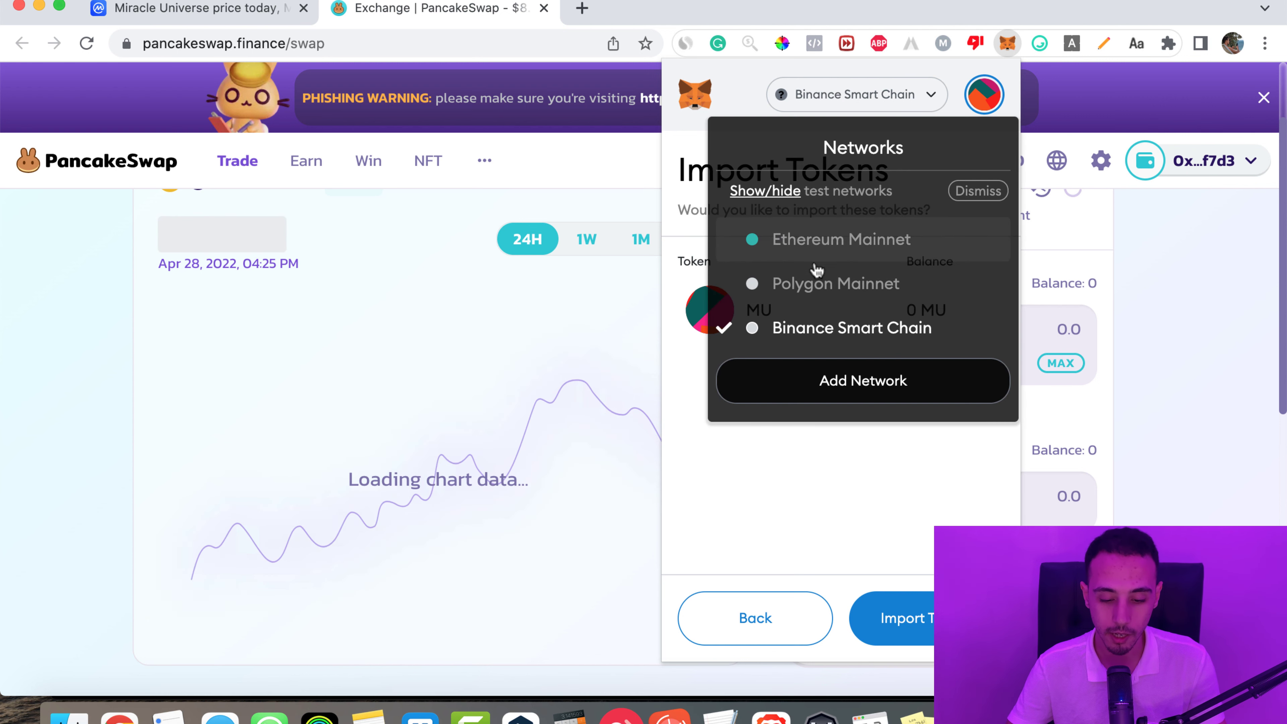
click(857, 479)
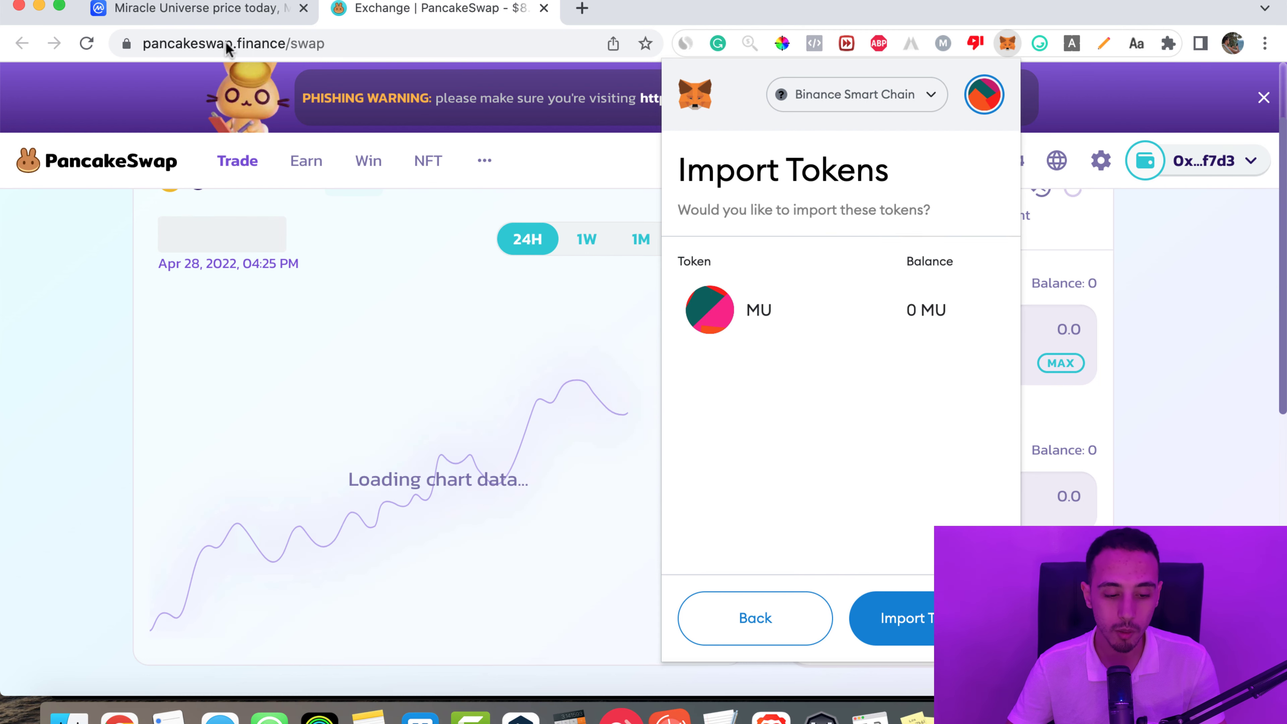
click(173, 7)
click(172, 8)
scroll(233, 254, up, 10)
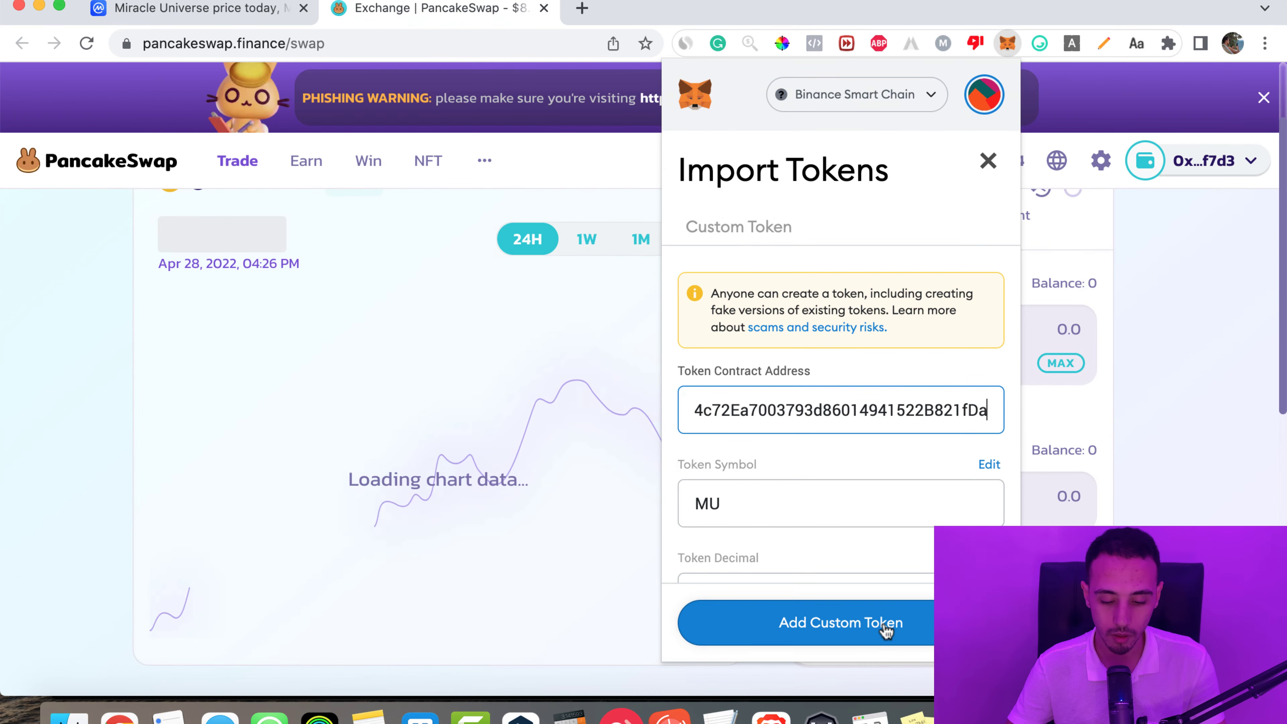
click(889, 625)
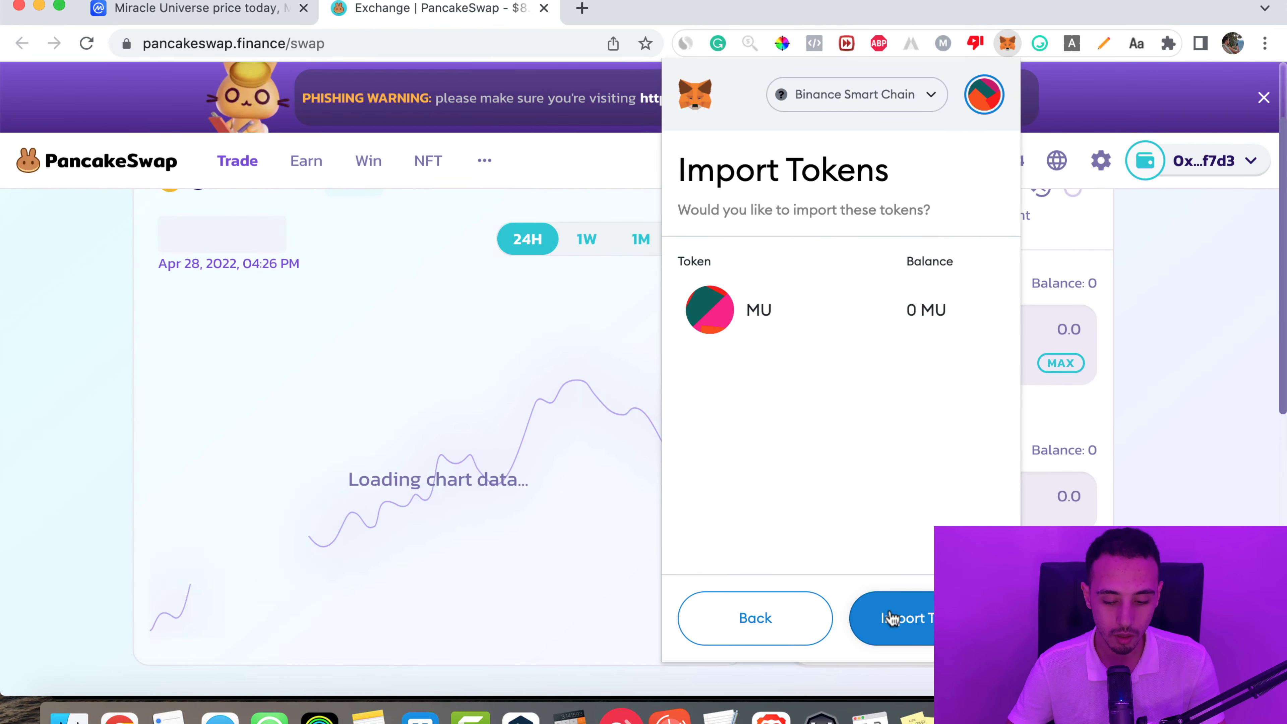
click(891, 619)
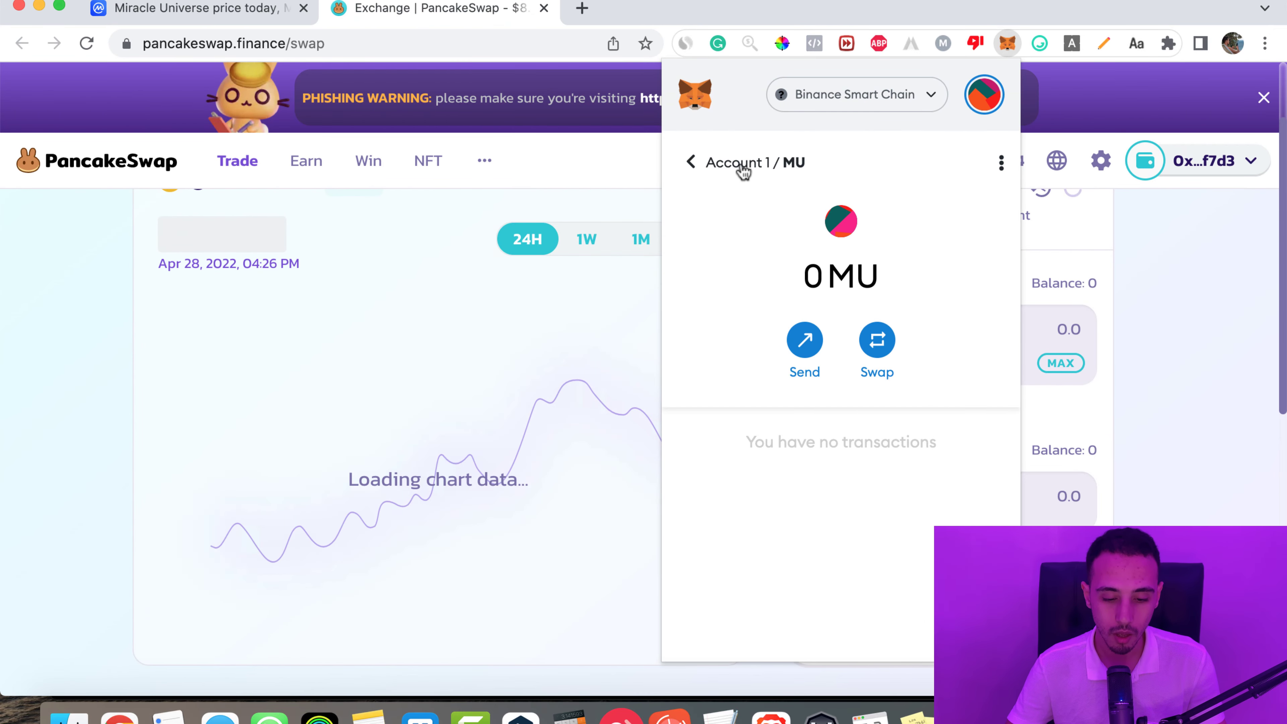
click(690, 162)
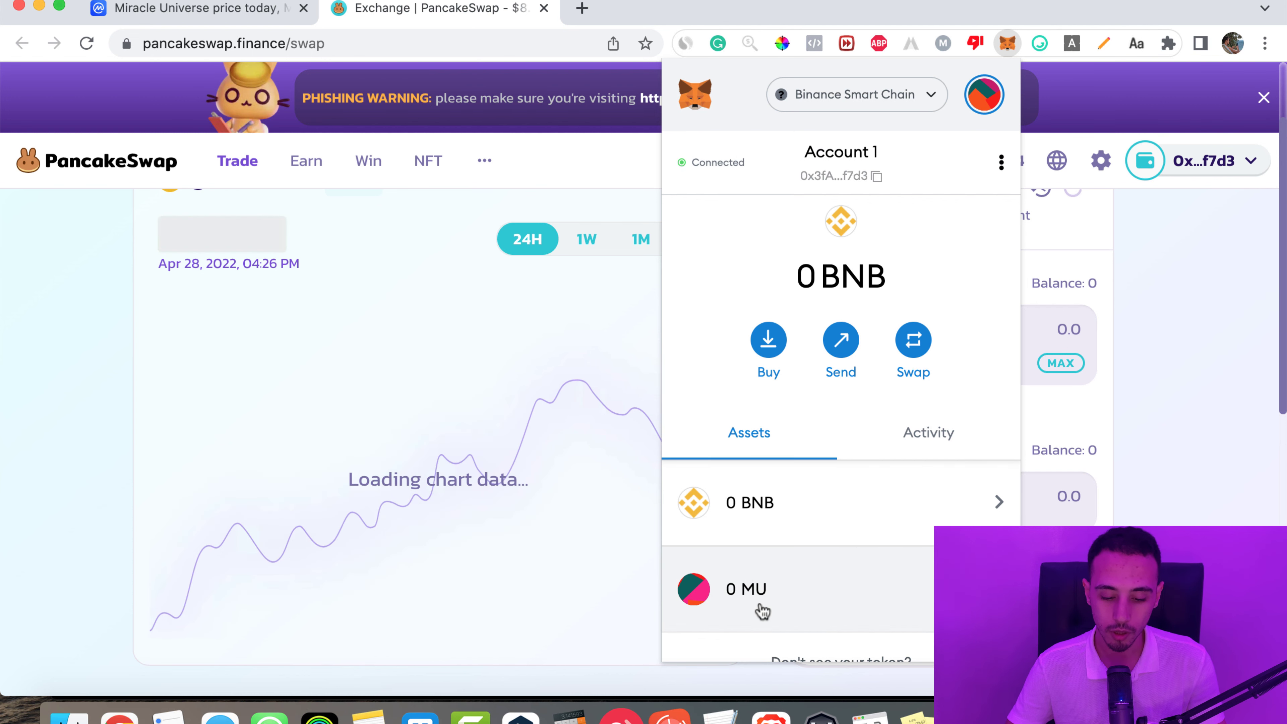
scroll(856, 603, down, 2)
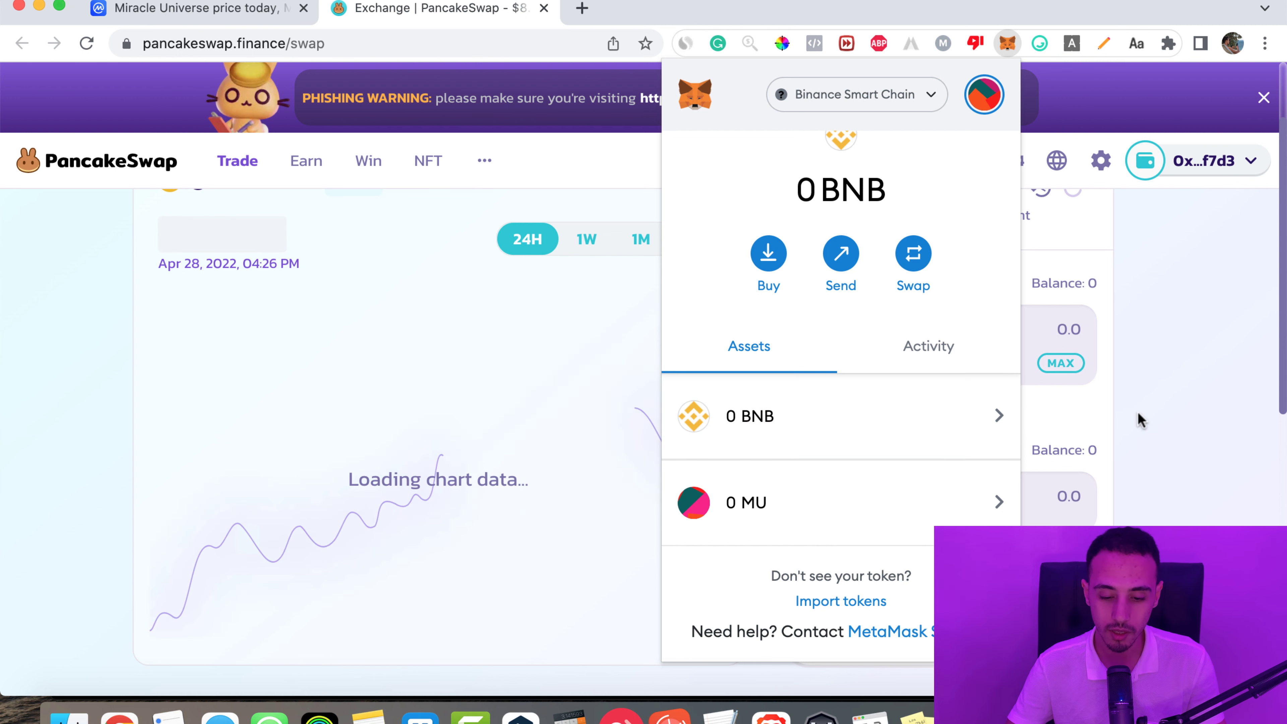
Enter 1 BNB in the swap to get the MU quote, then check wallet balances in MetaMask.
click(1043, 357)
click(1057, 324)
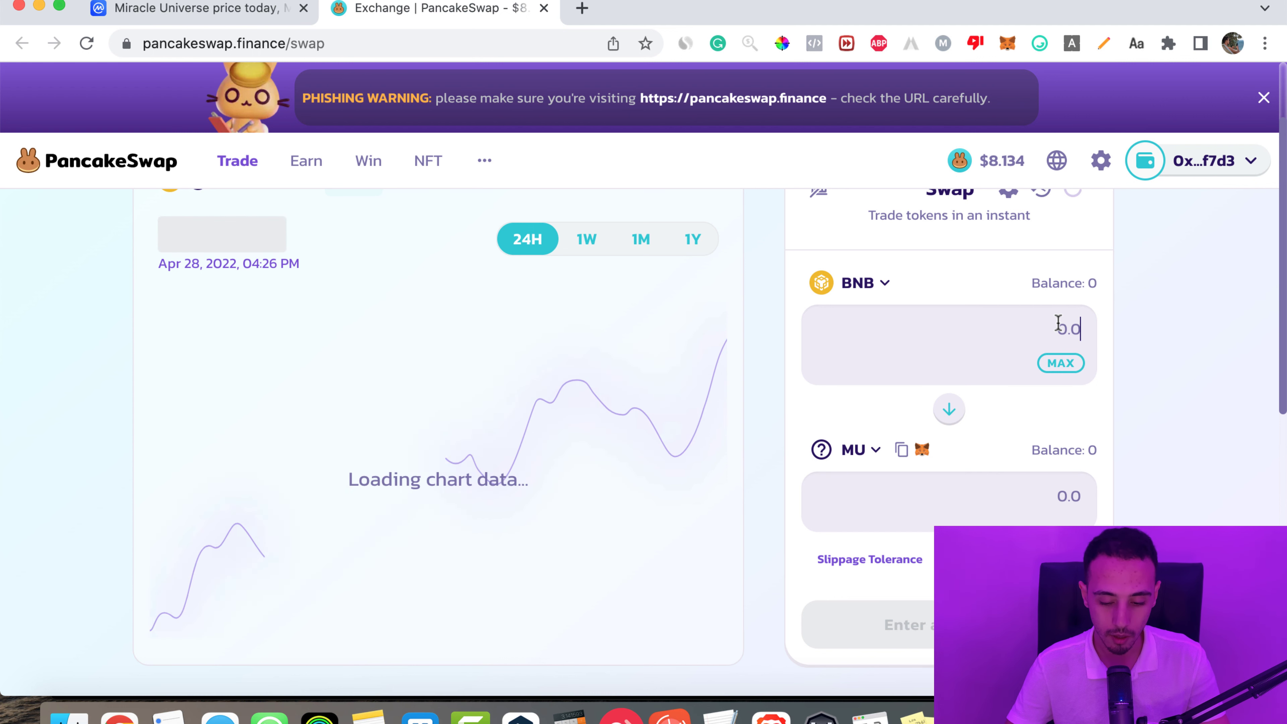
text(1)
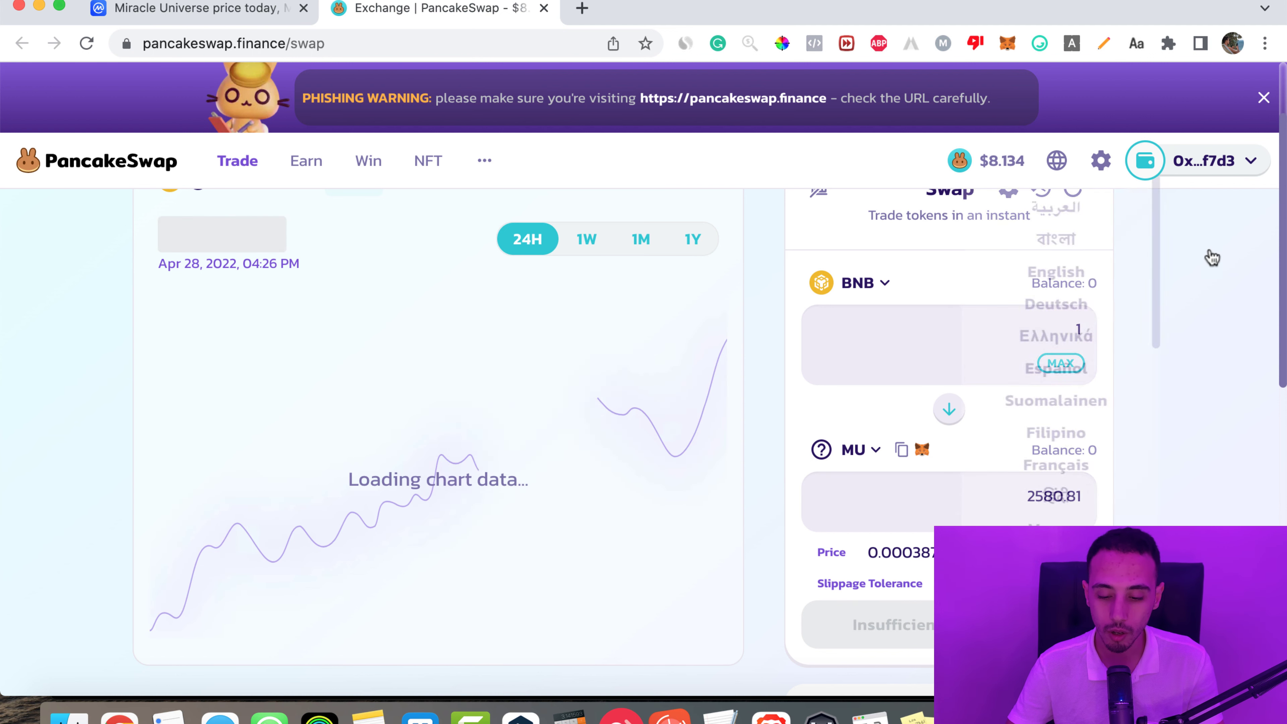
mouse_move(1274, 379)
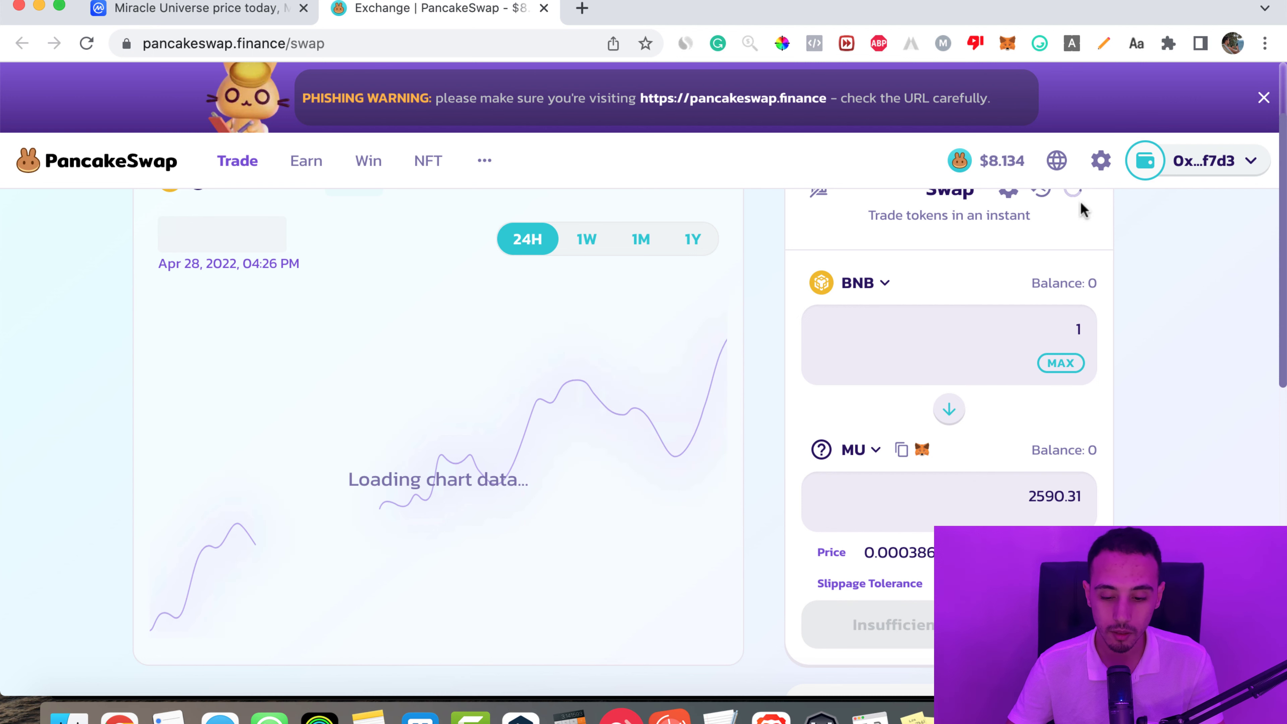
click(1006, 43)
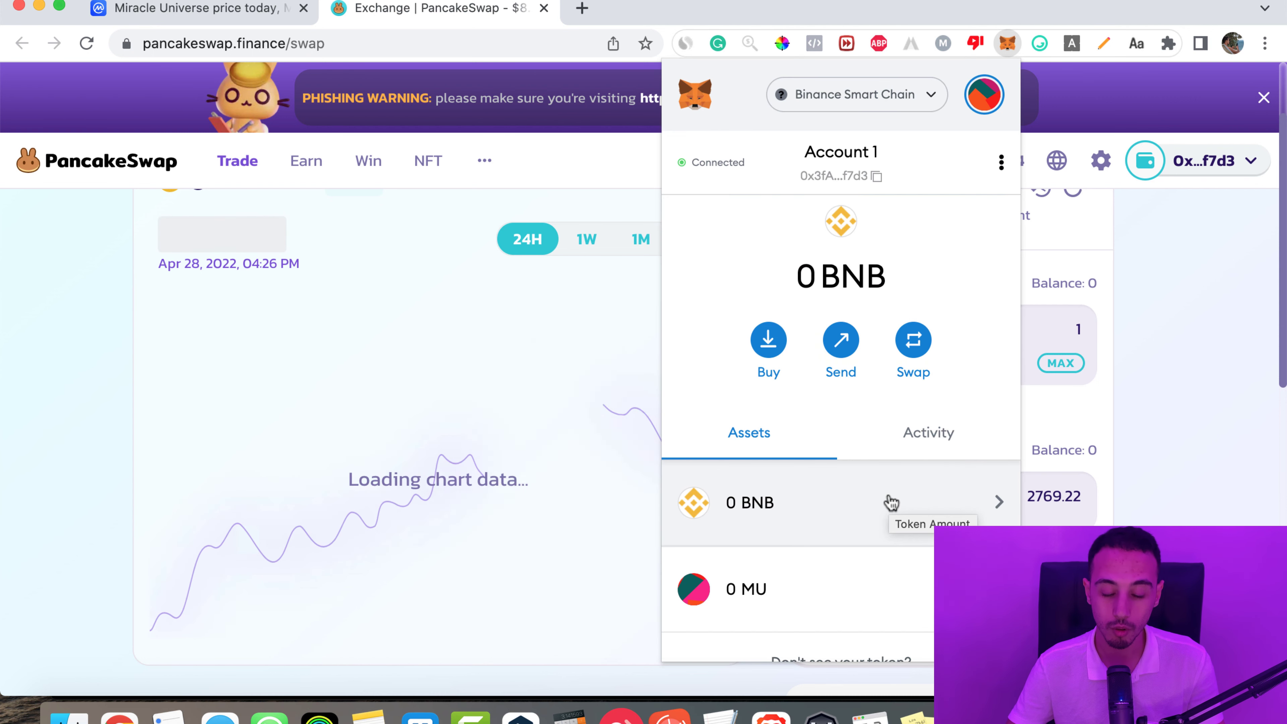
scroll(890, 551, down, 2)
Copy The Sandbox's Ethereum contract address and scroll to the SAND markets table.
key(Escape)
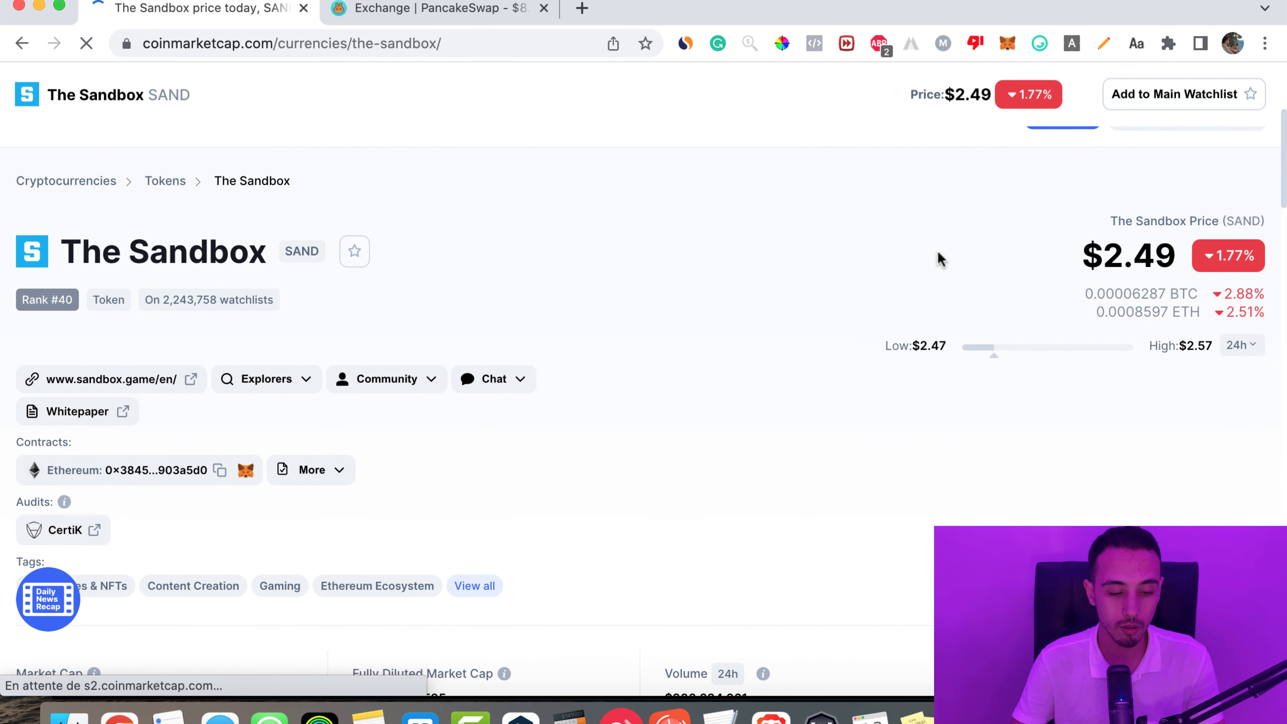
scroll(708, 329, down, 3)
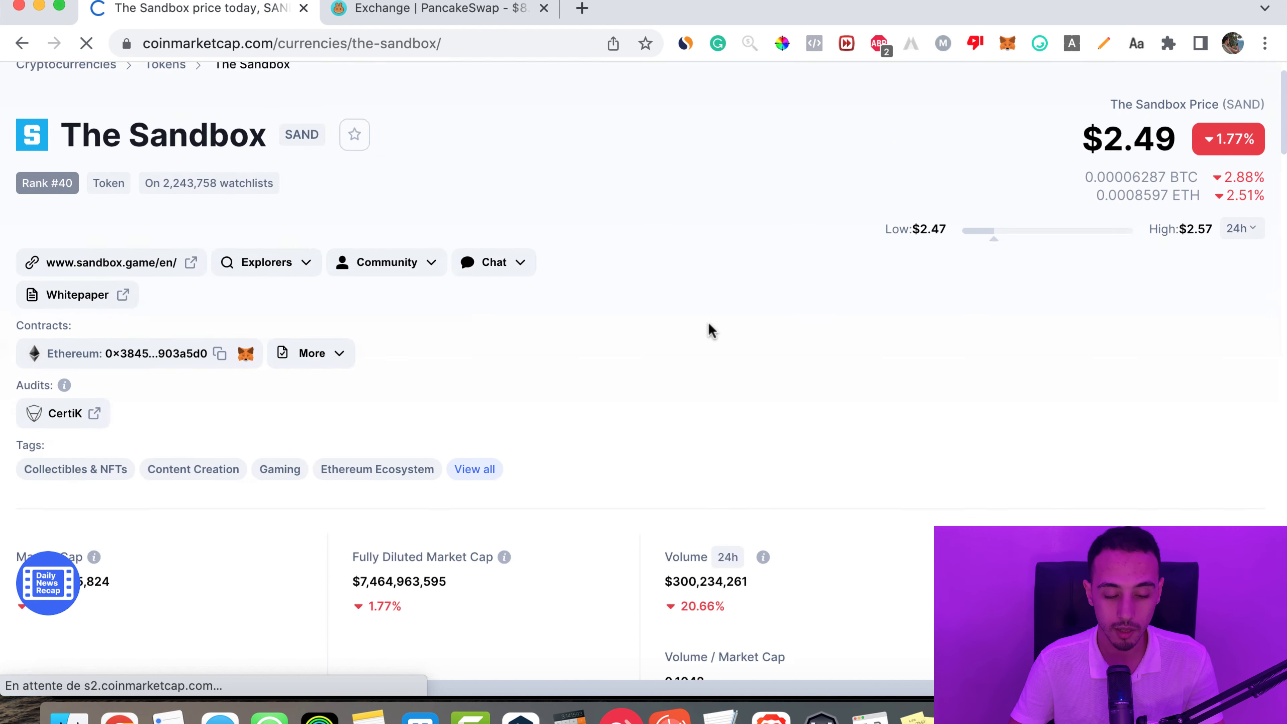
scroll(708, 330, down, 3)
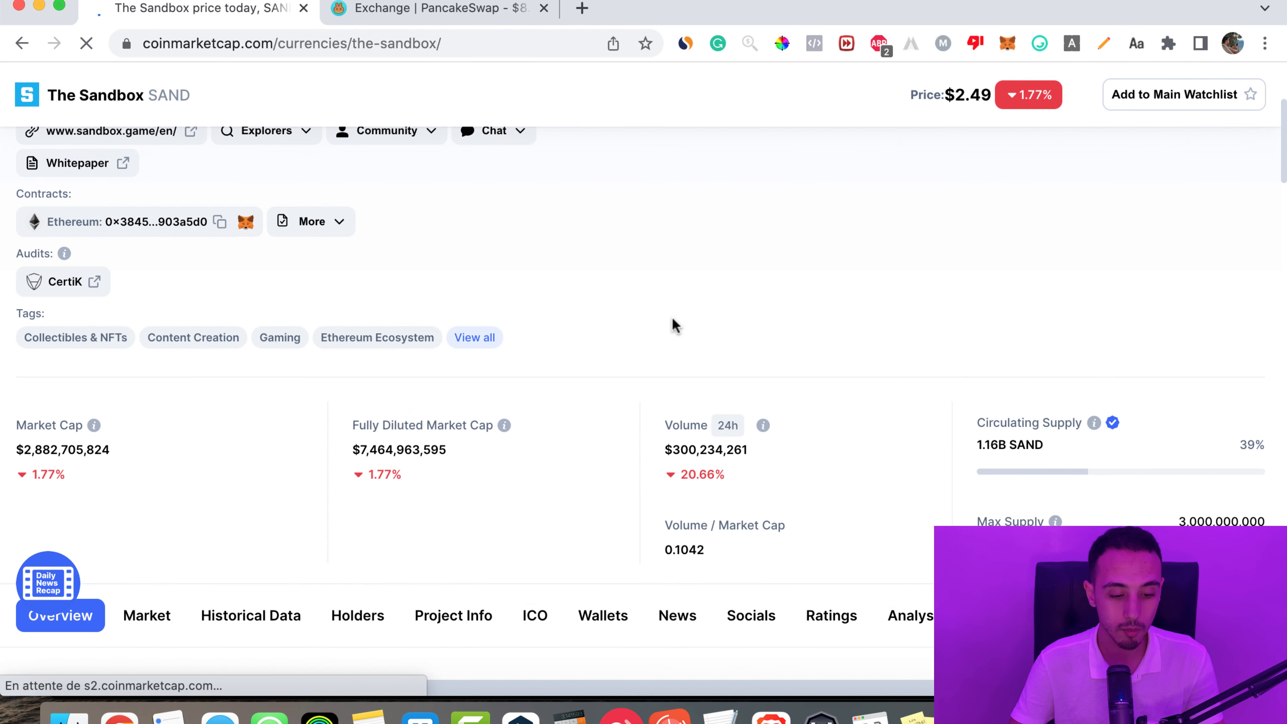
click(221, 223)
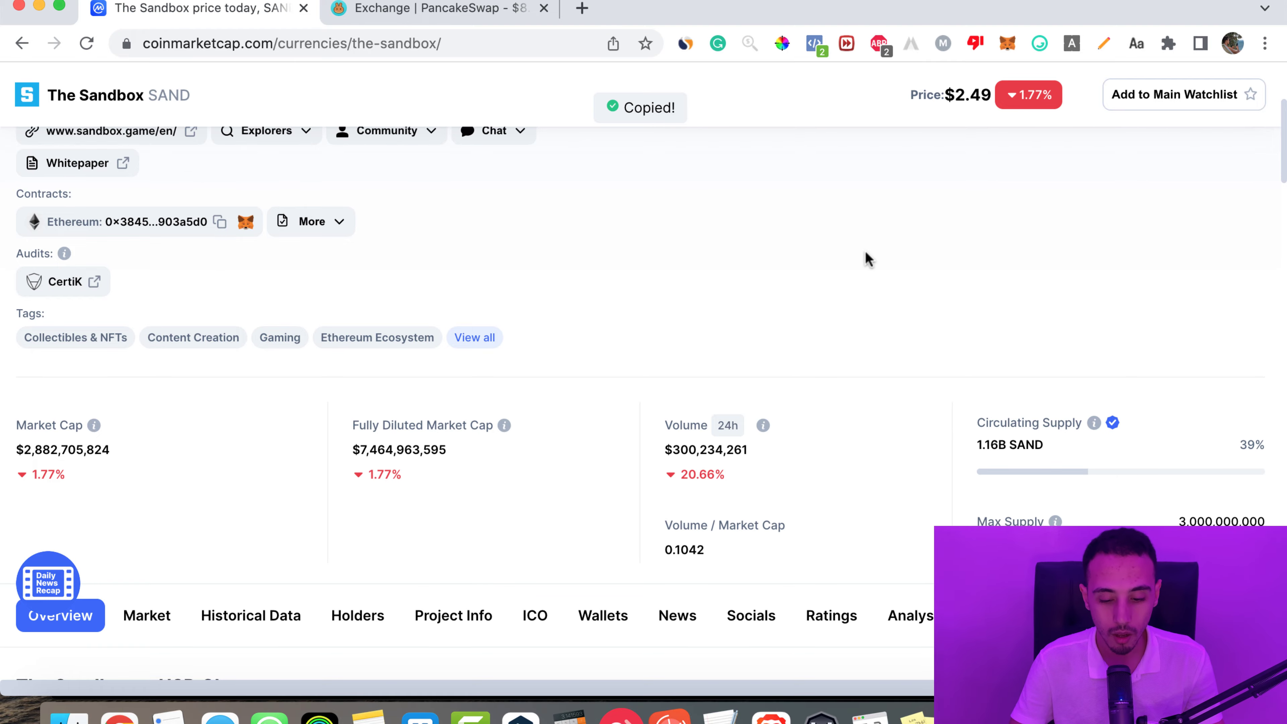
scroll(865, 258, down, 10)
scroll(1025, 362, up, 15)
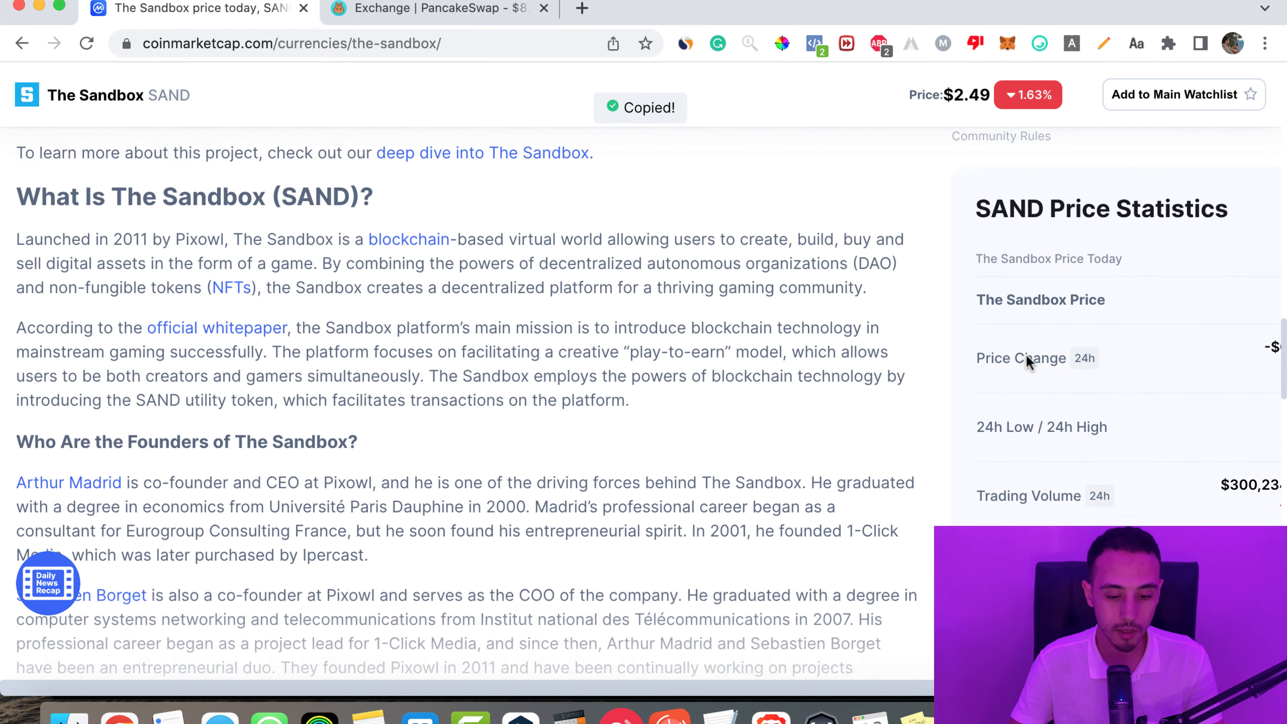
scroll(1025, 362, up, 3)
scroll(1025, 362, down, 10)
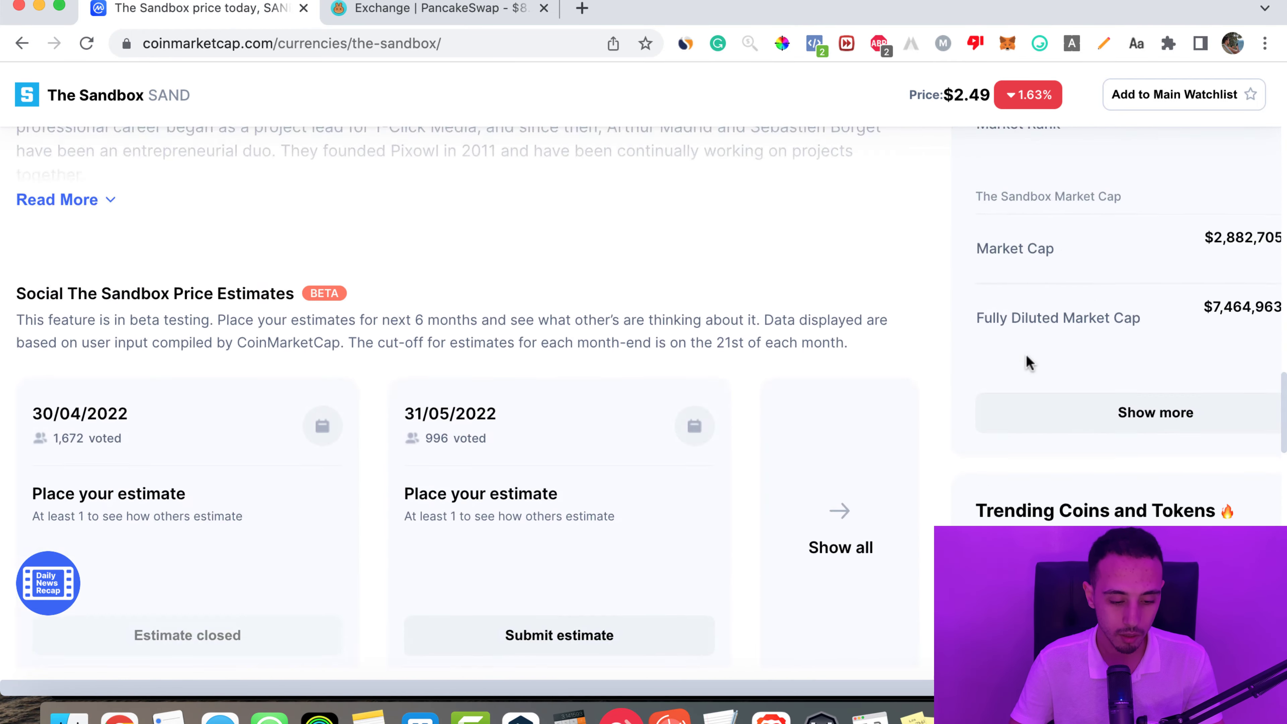
scroll(1028, 363, down, 5)
scroll(345, 253, down, 10)
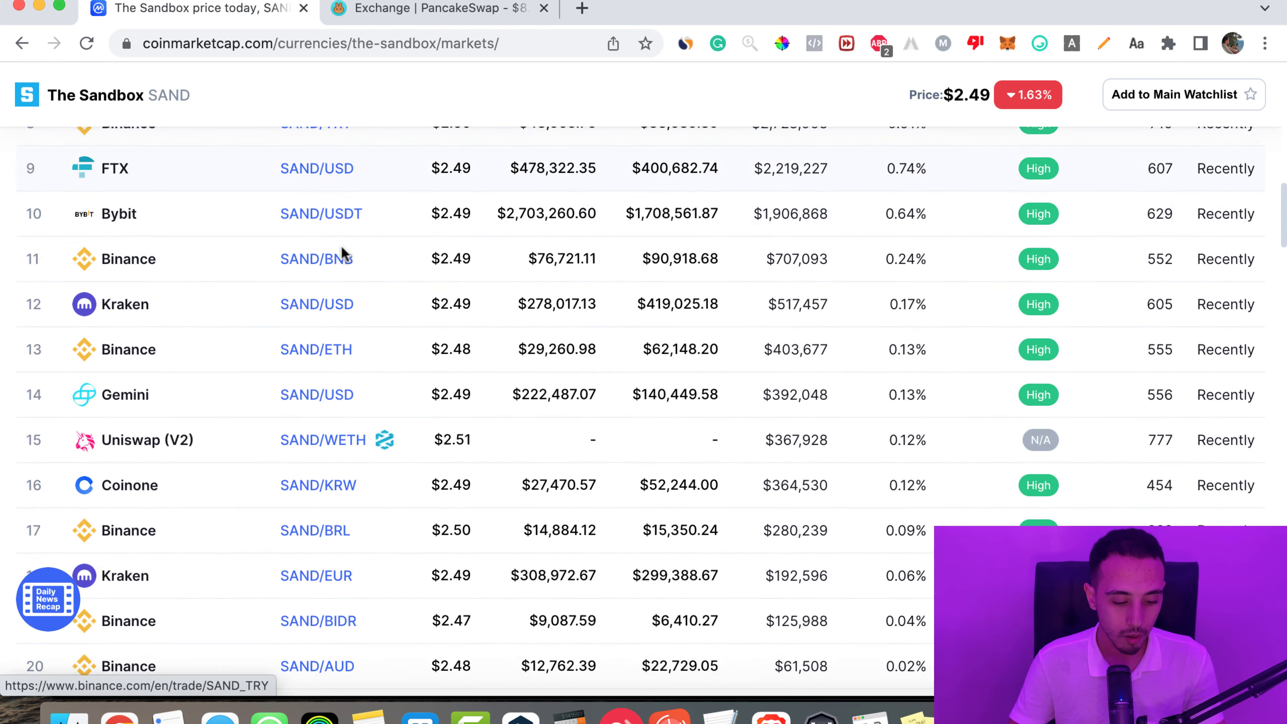
Open the SAND/WETH pair on Uniswap, pick SAND by its pasted address, and choose USDT to receive.
click(329, 267)
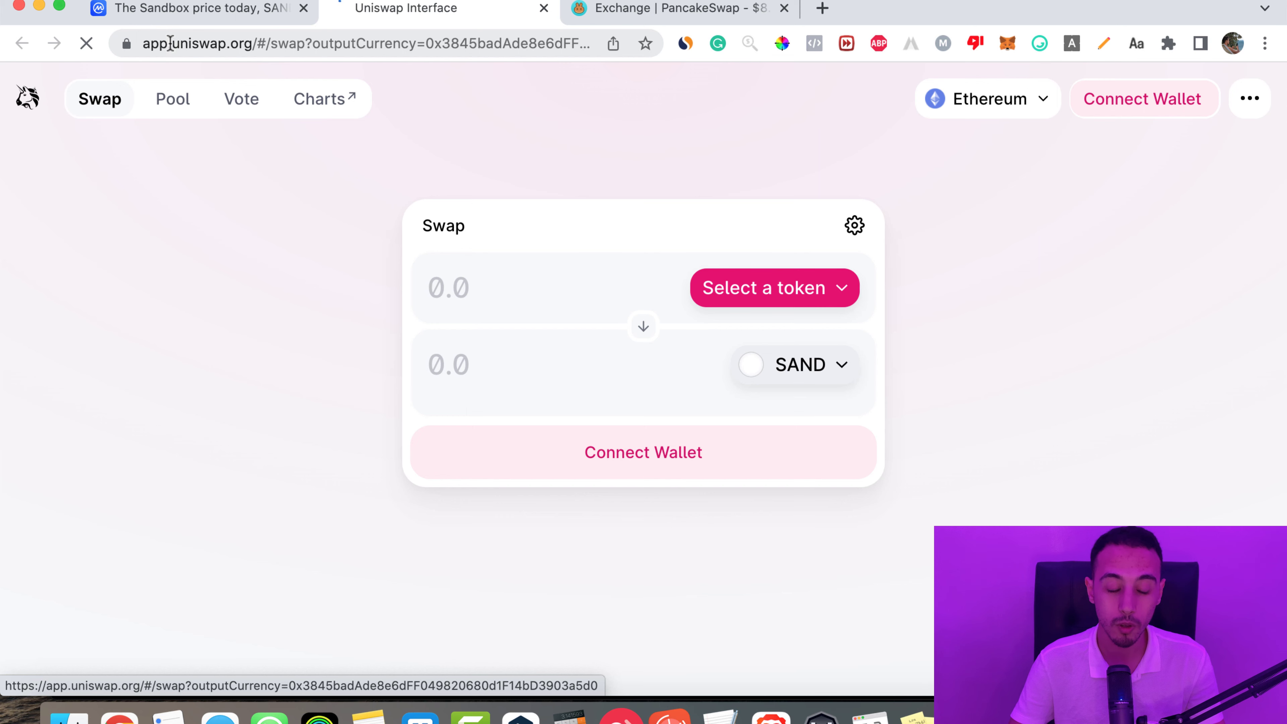
drag(170, 44, 239, 49)
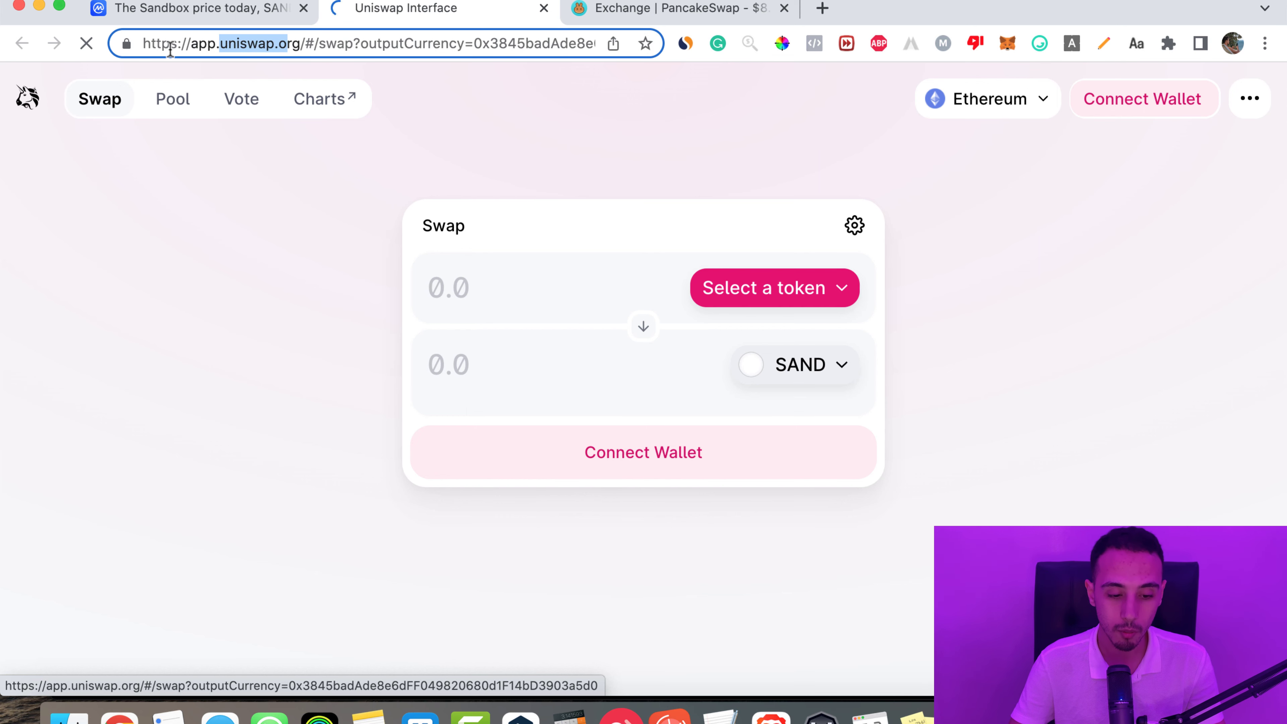
click(1135, 267)
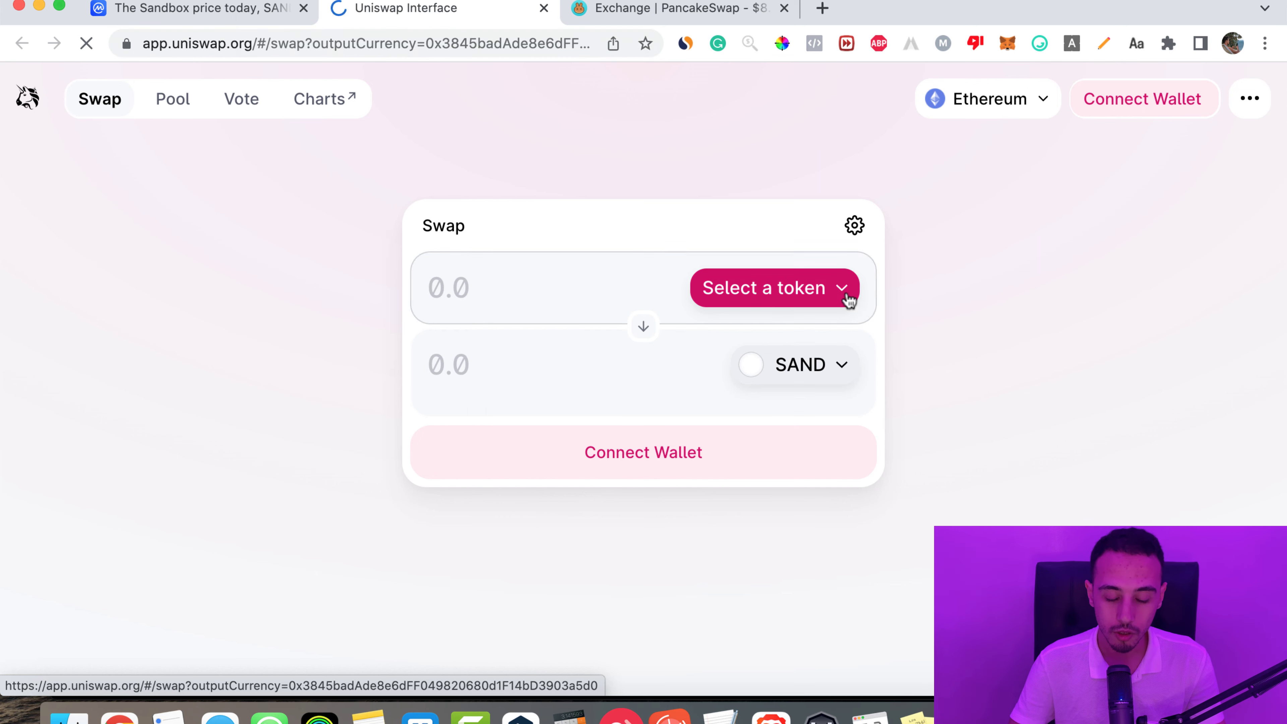
click(746, 299)
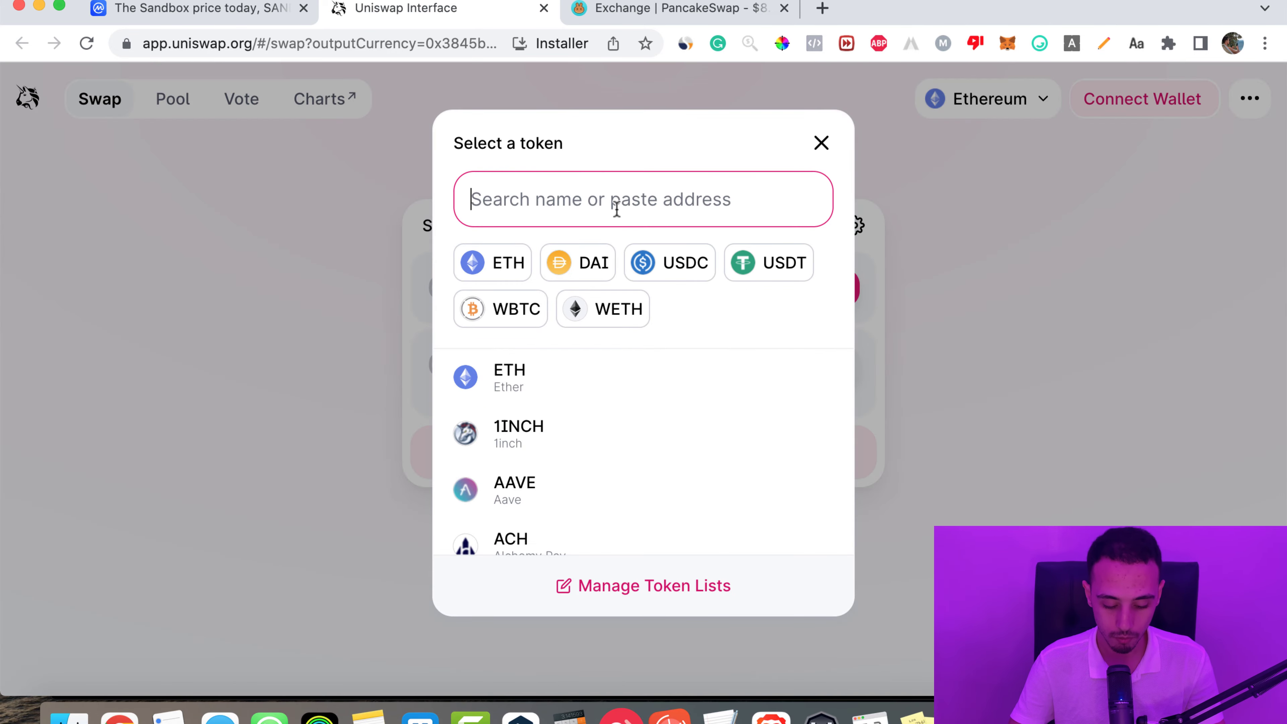
key(super+v)
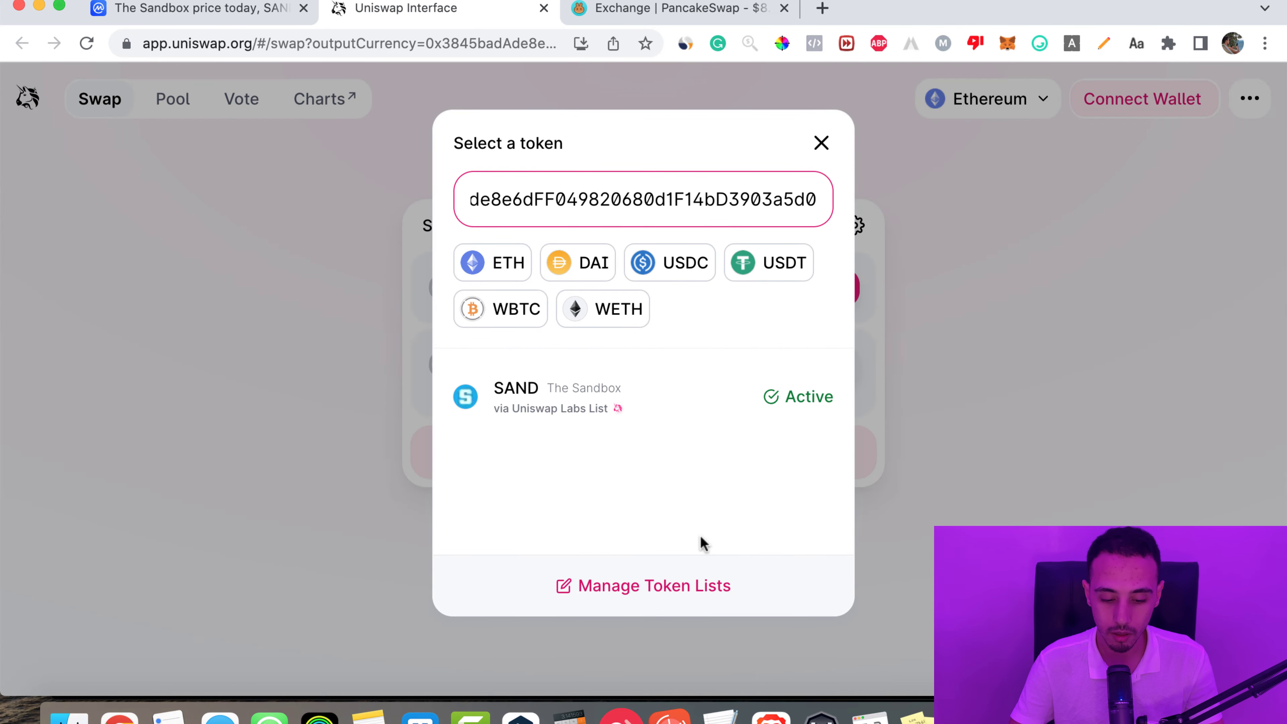
click(708, 387)
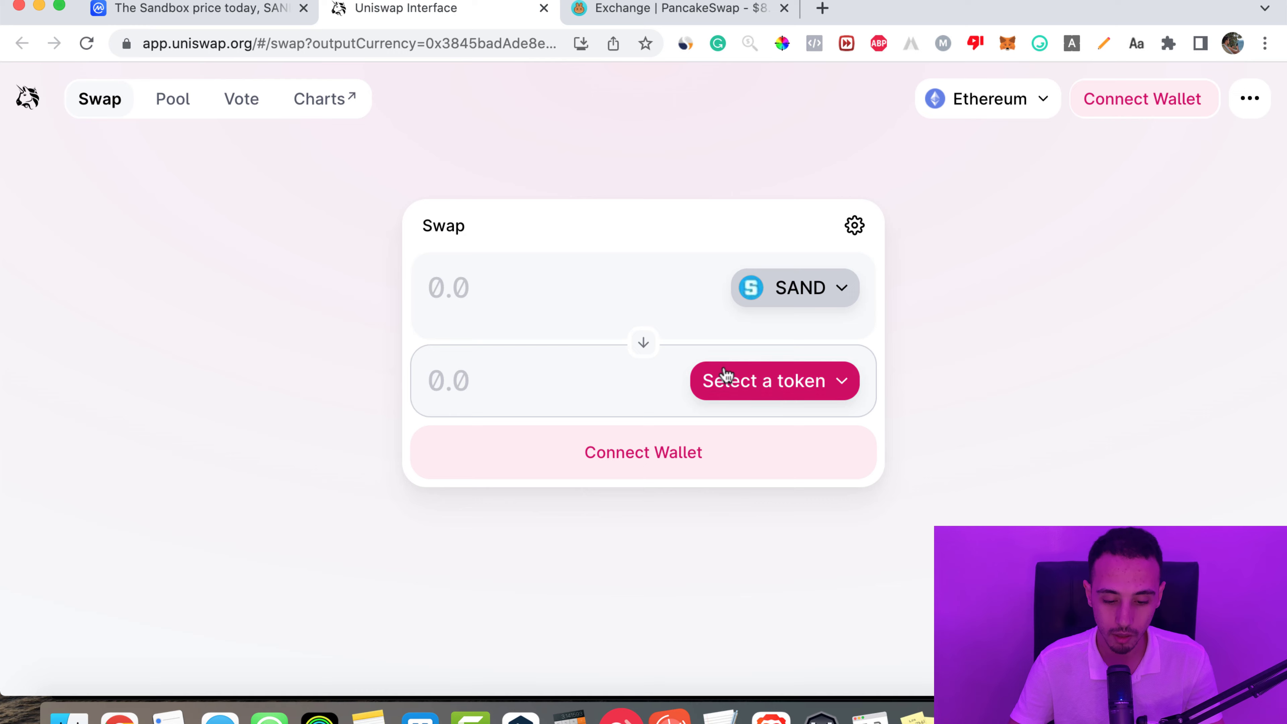
click(801, 392)
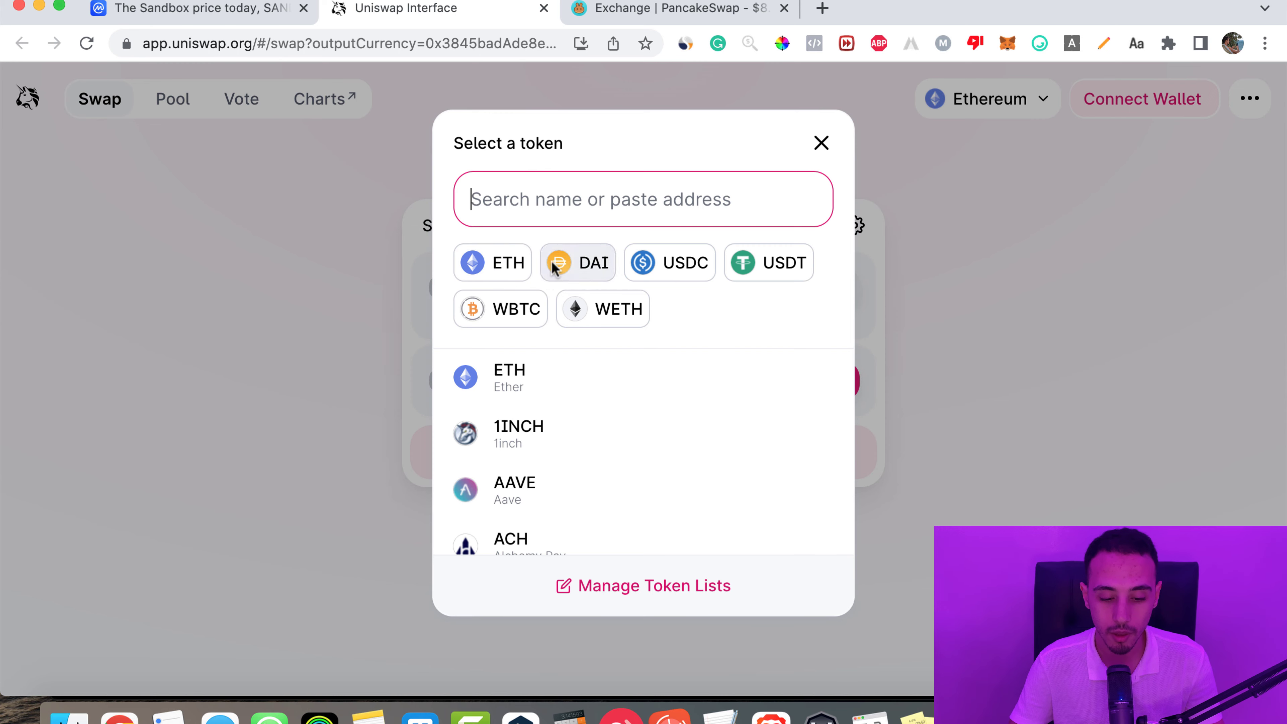
click(775, 266)
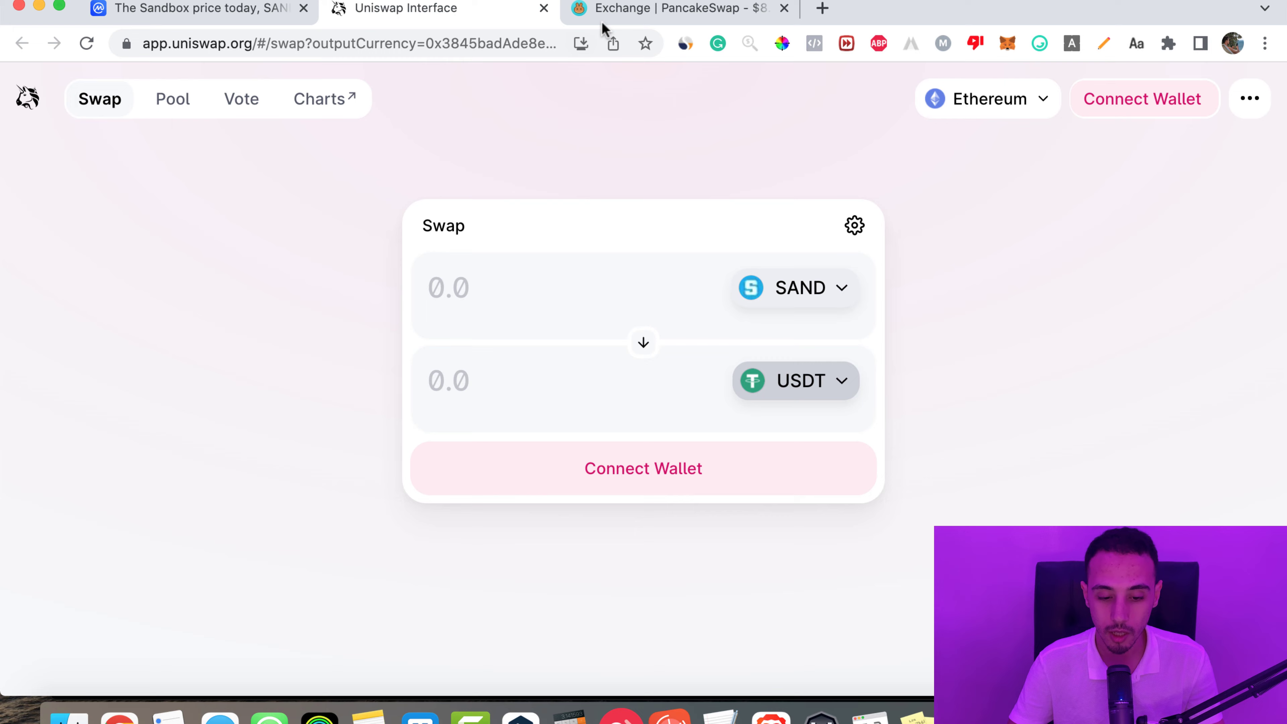
Unlock MetaMask with the account password and connect Account 1 to Uniswap.
click(673, 476)
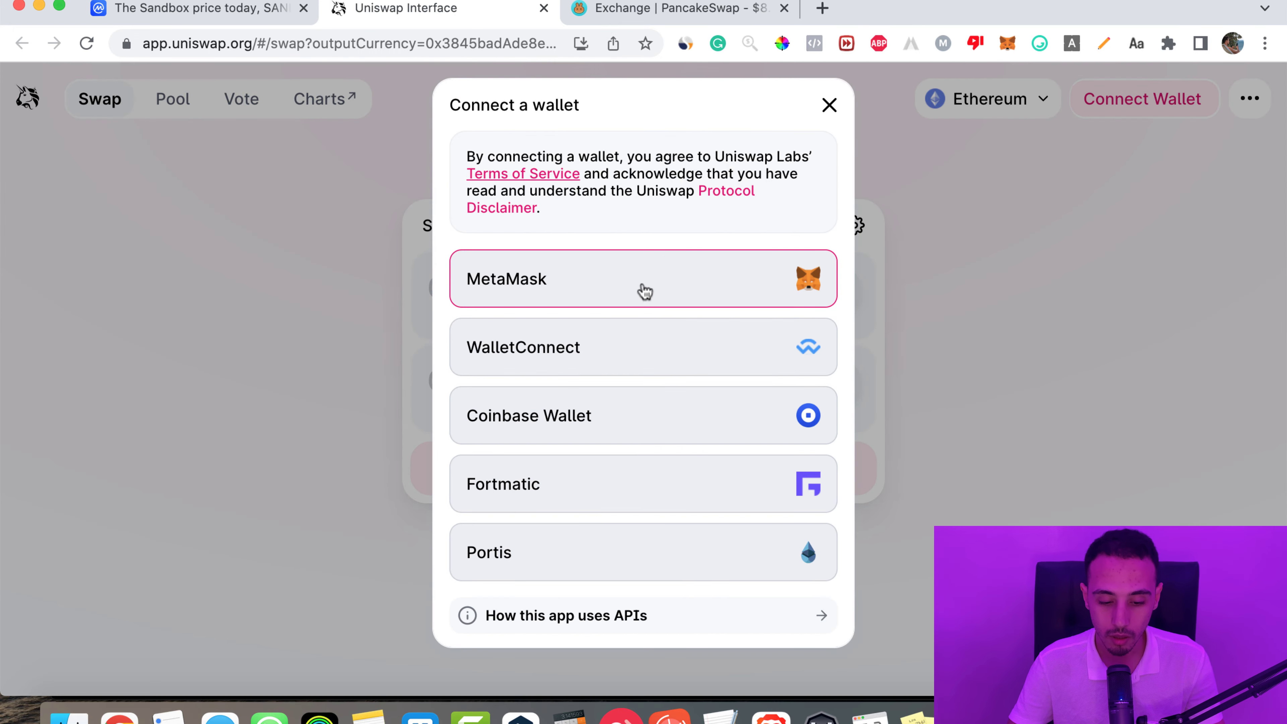
click(645, 291)
text(••)
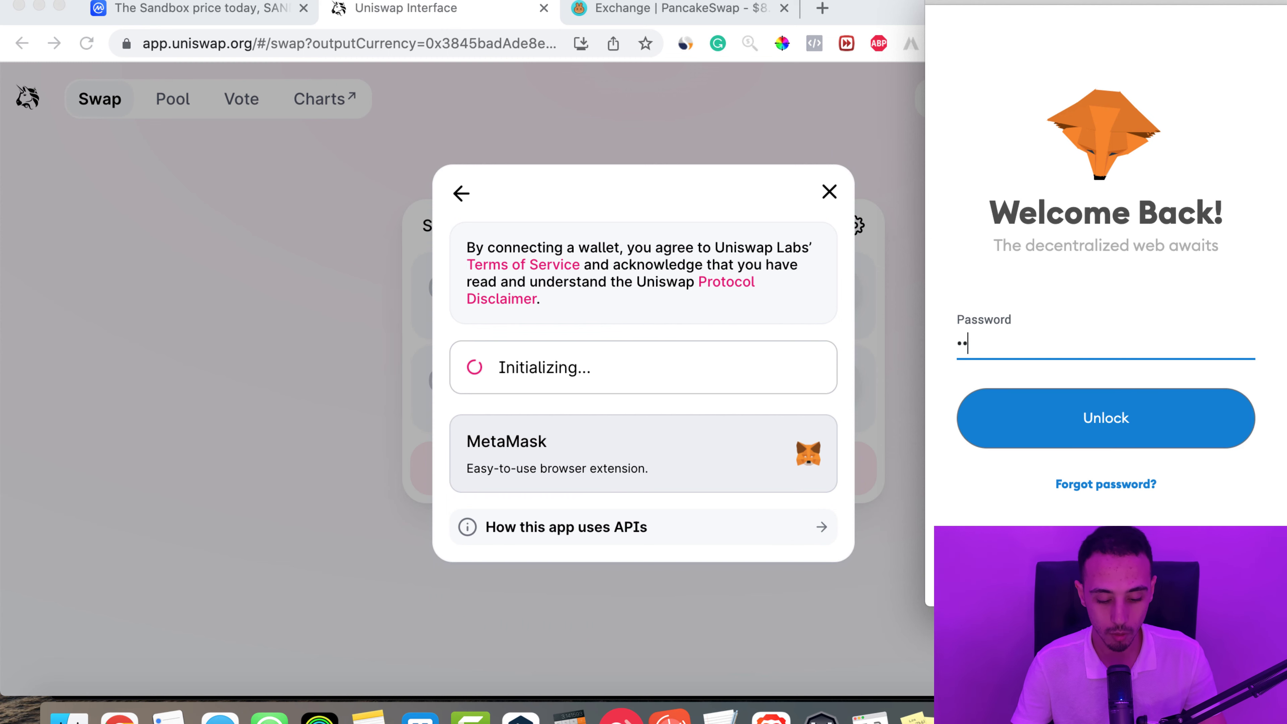
text(••••••)
key(Return)
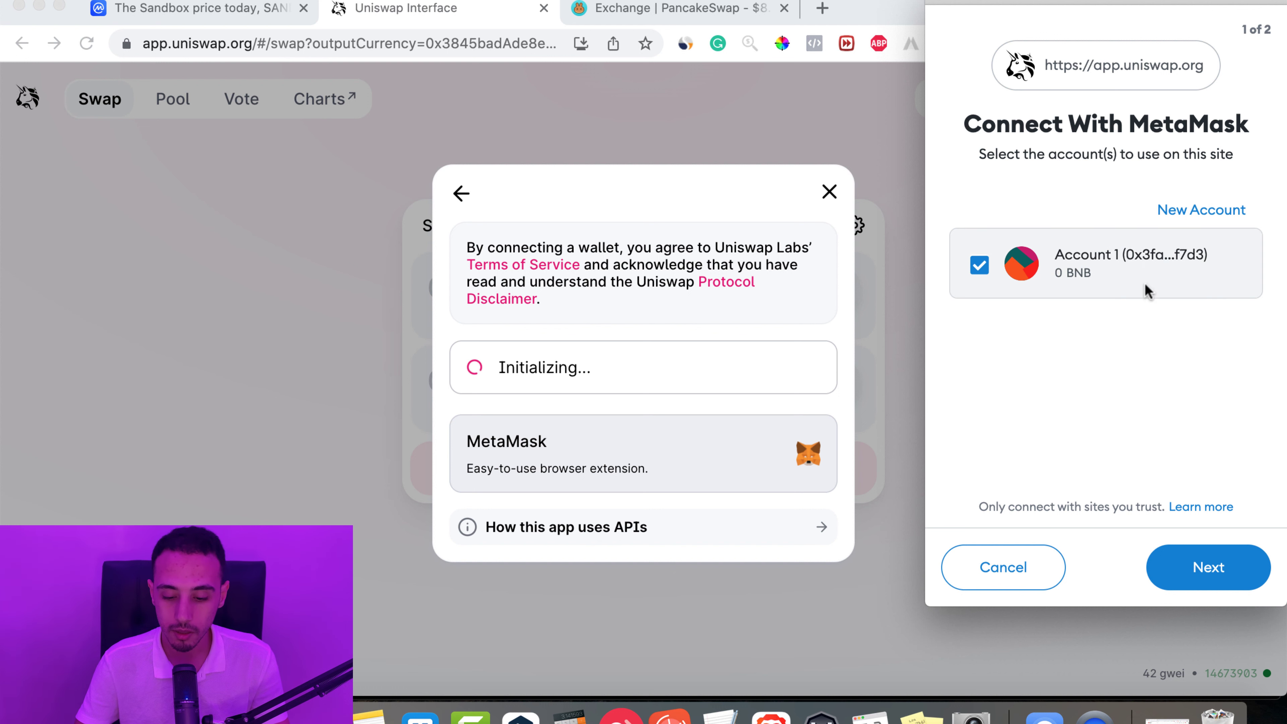
click(1228, 576)
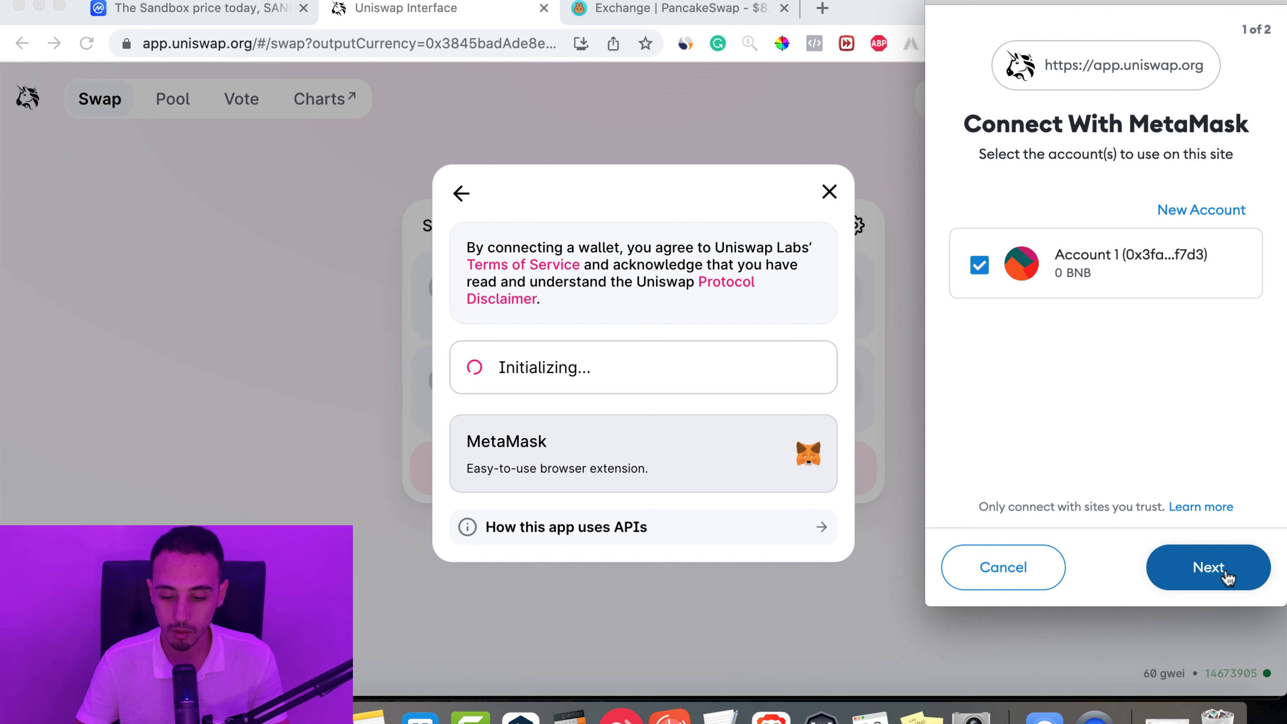
click(1228, 577)
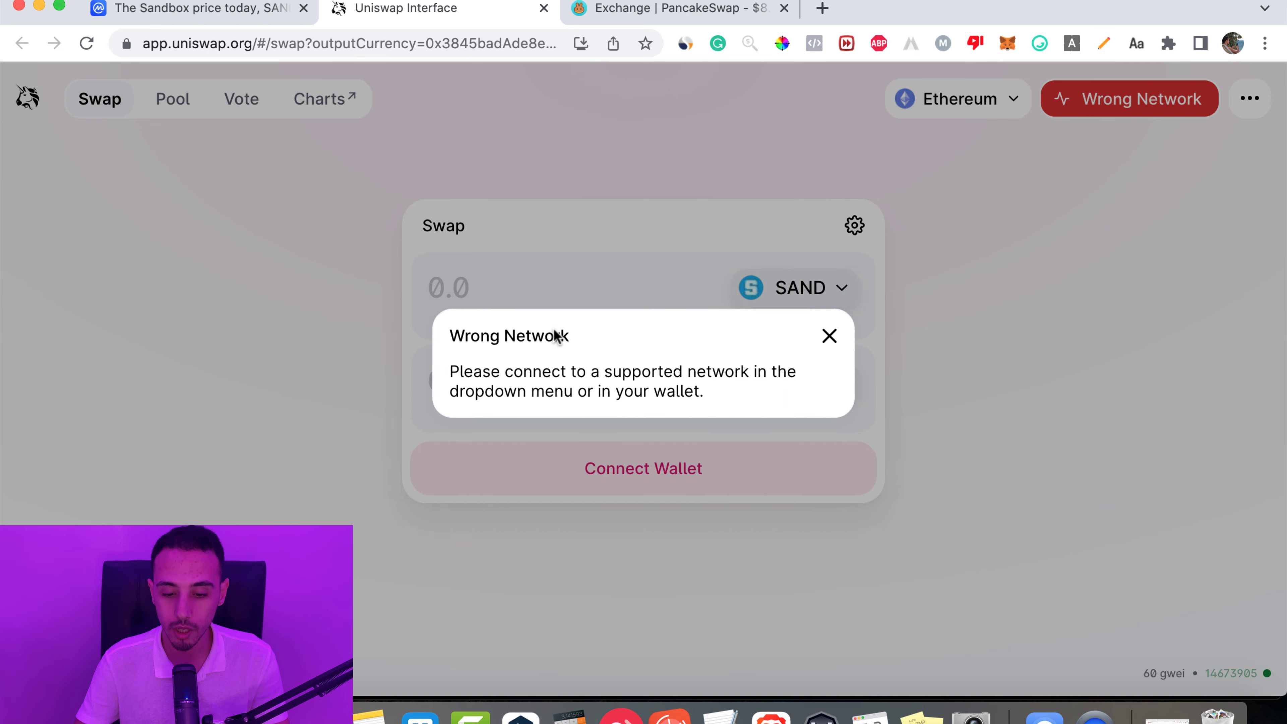
Dismiss the Wrong Network warning and switch MetaMask from Binance Smart Chain to Ethereum Mainnet.
click(829, 335)
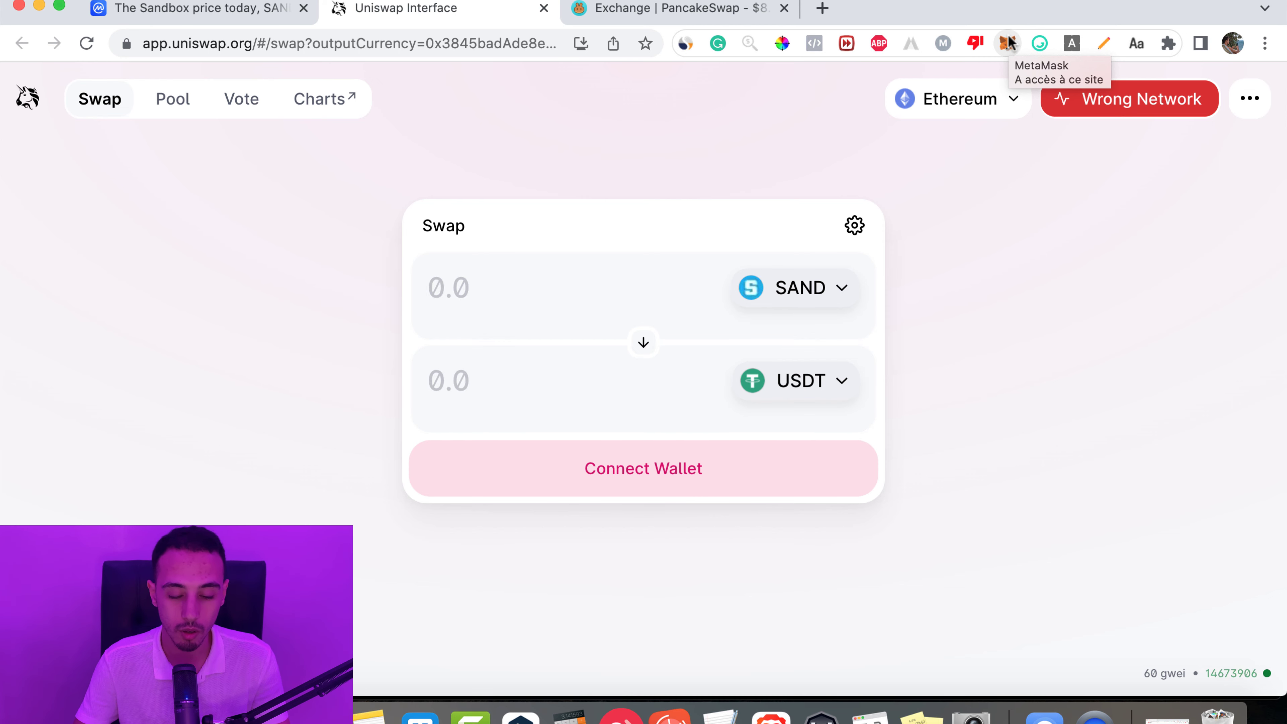
click(1007, 43)
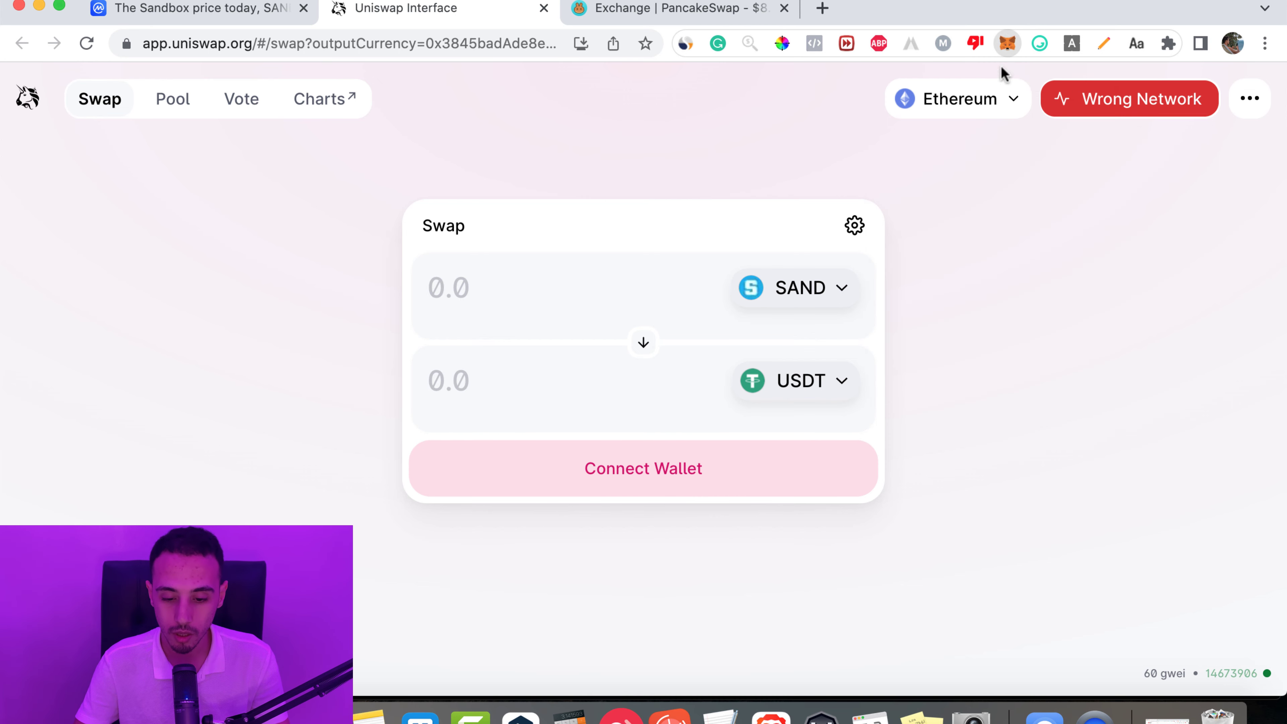
click(1006, 40)
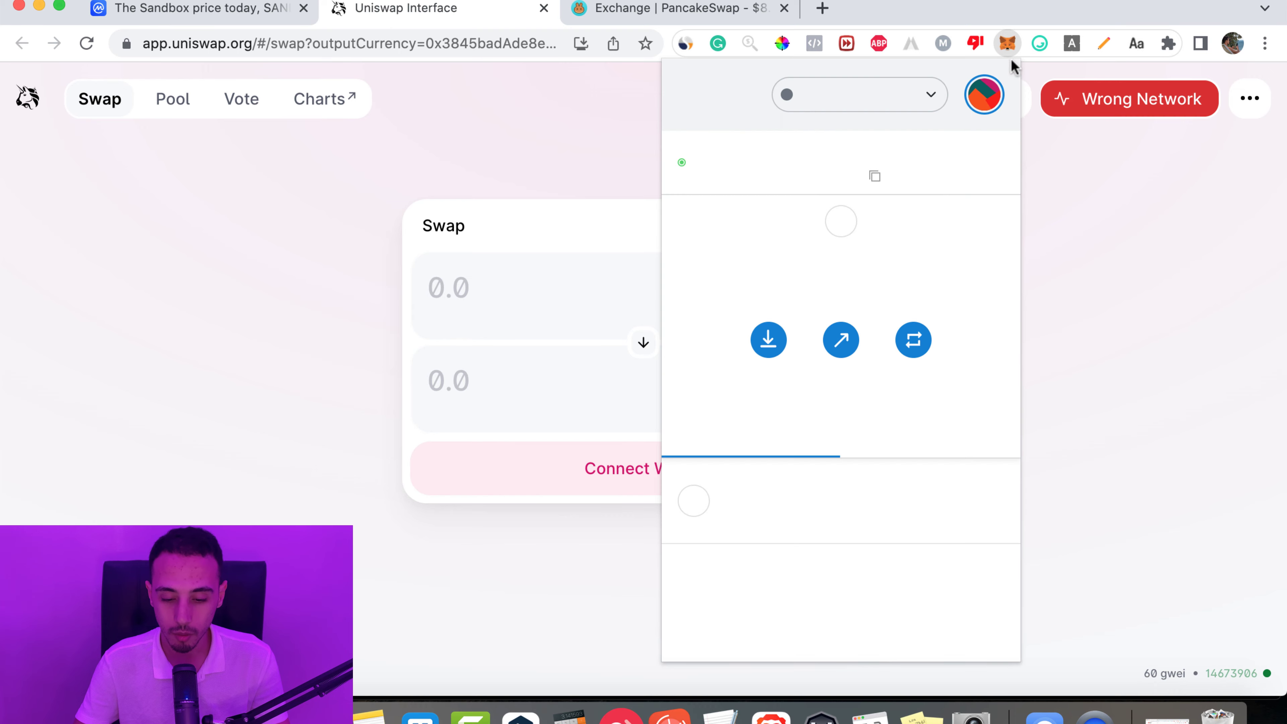
click(896, 111)
click(867, 248)
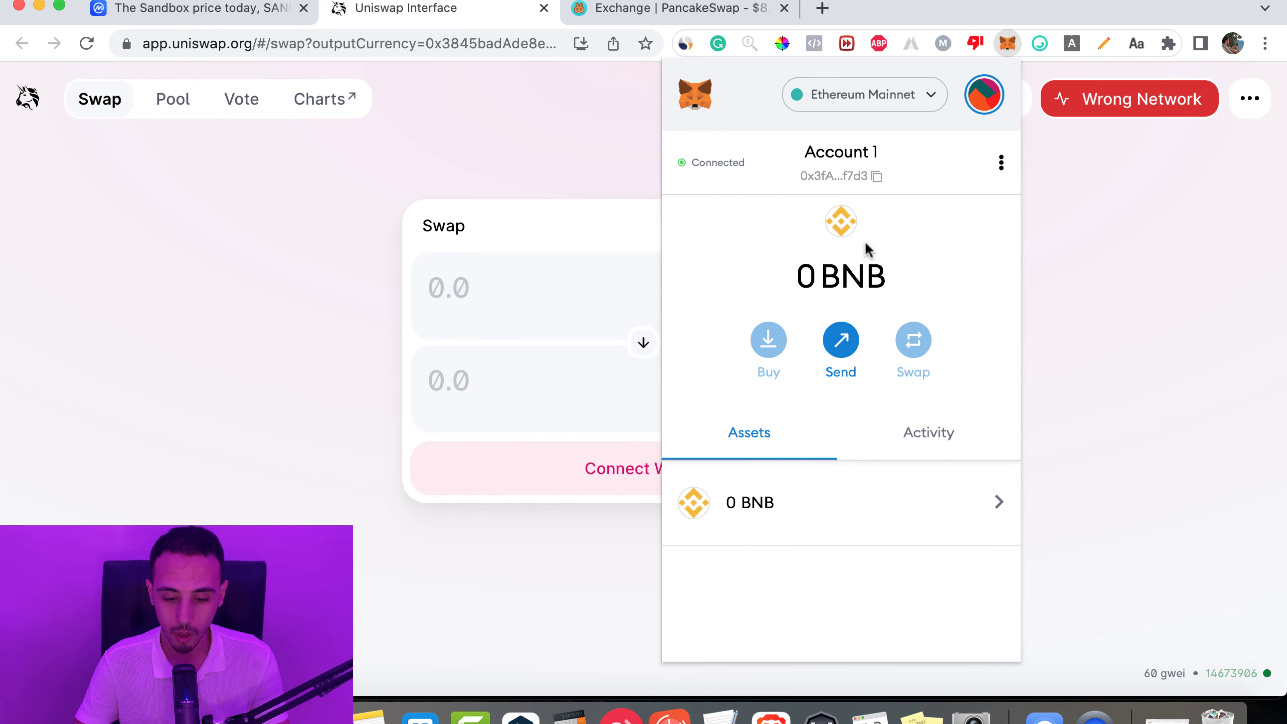
scroll(877, 392, down, 1)
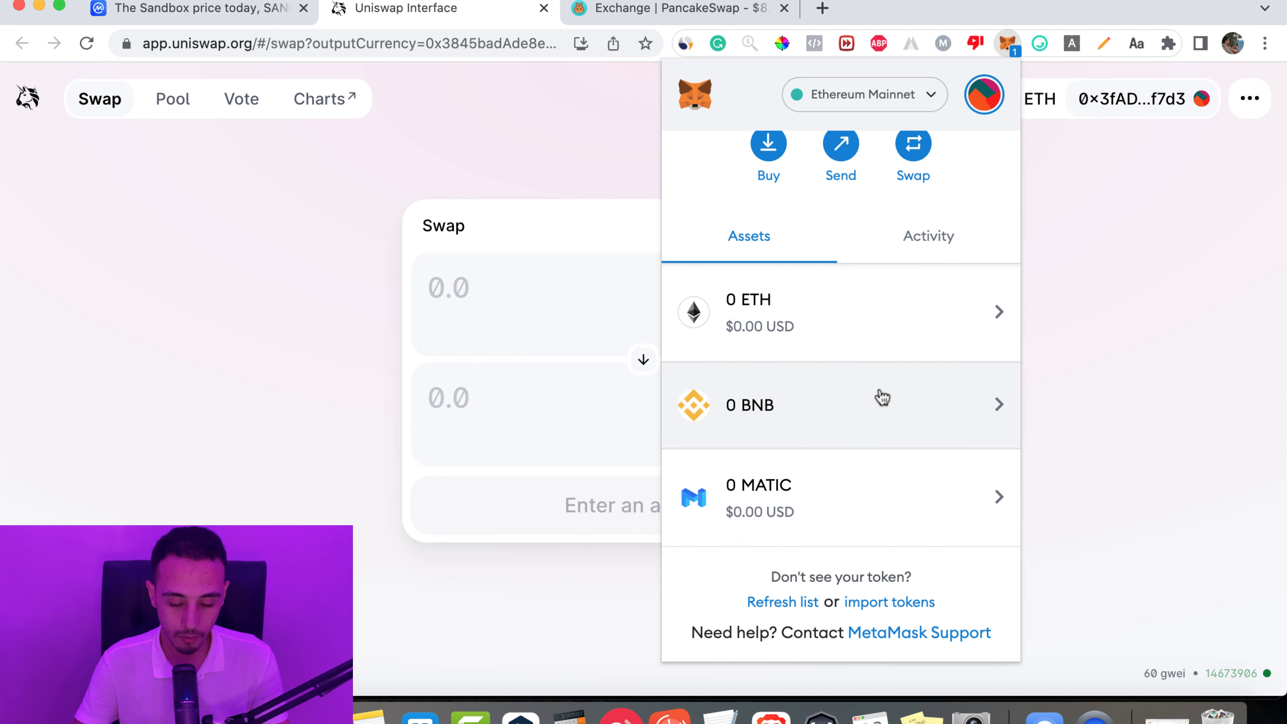
scroll(907, 497, up, 3)
scroll(812, 507, down, 3)
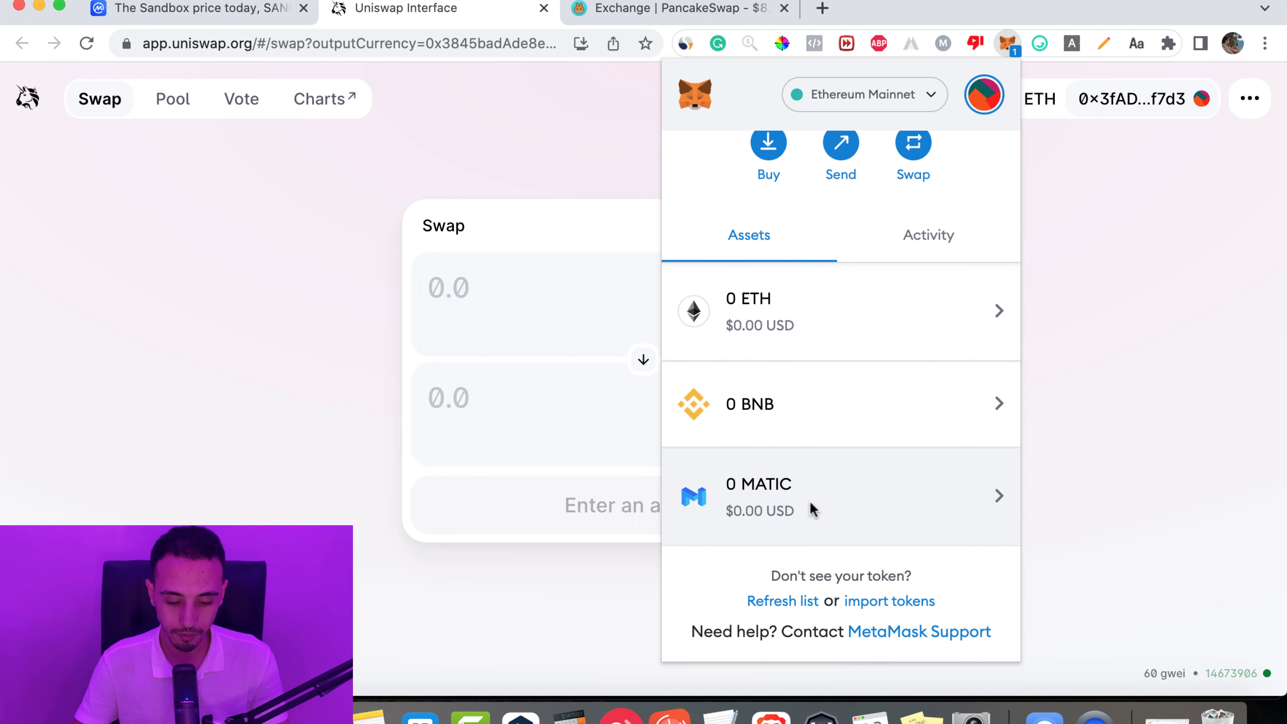
click(303, 438)
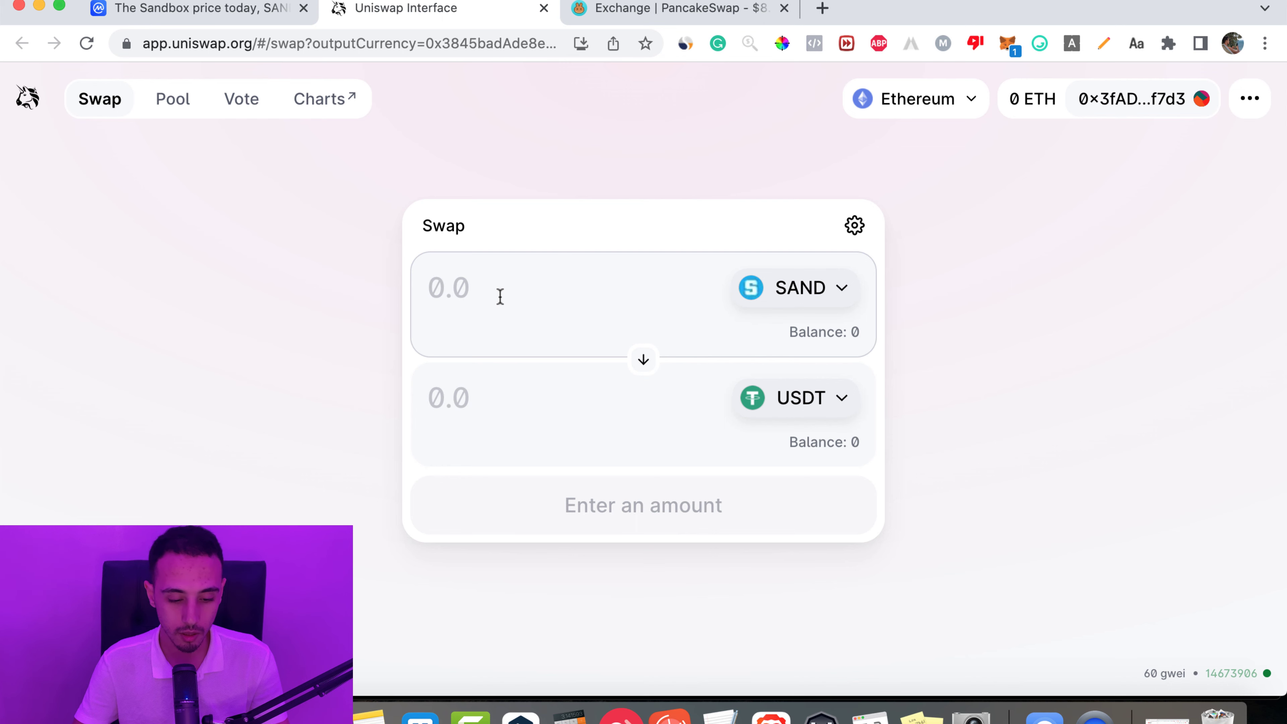
Reverse the swap to USDT→SAND and enter 1000 USDT, quoting about 397.8 SAND.
click(643, 359)
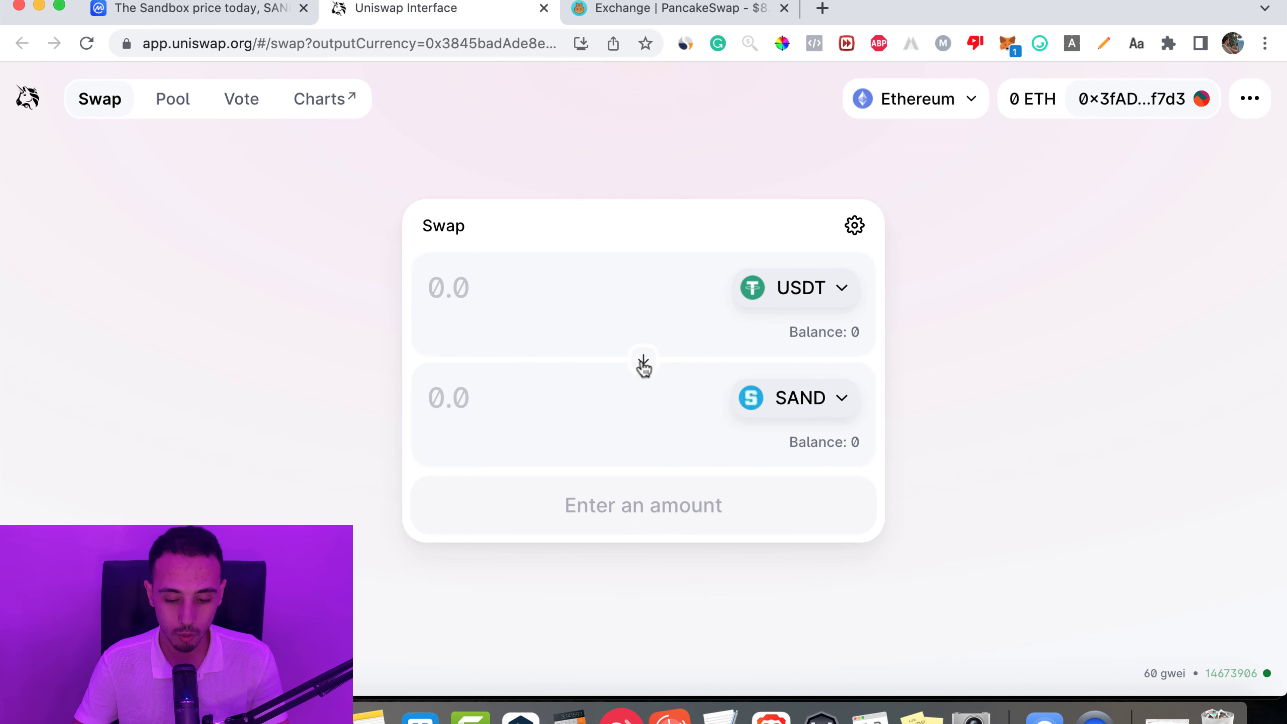
click(472, 291)
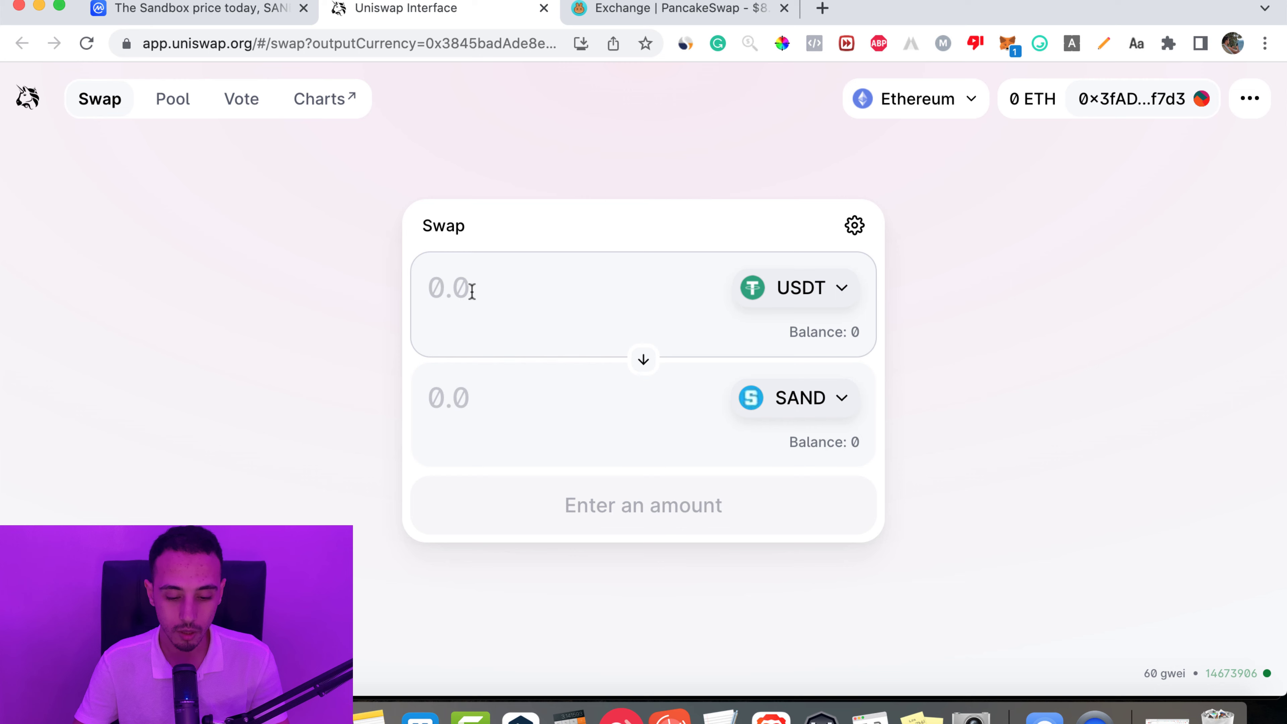
text(1000)
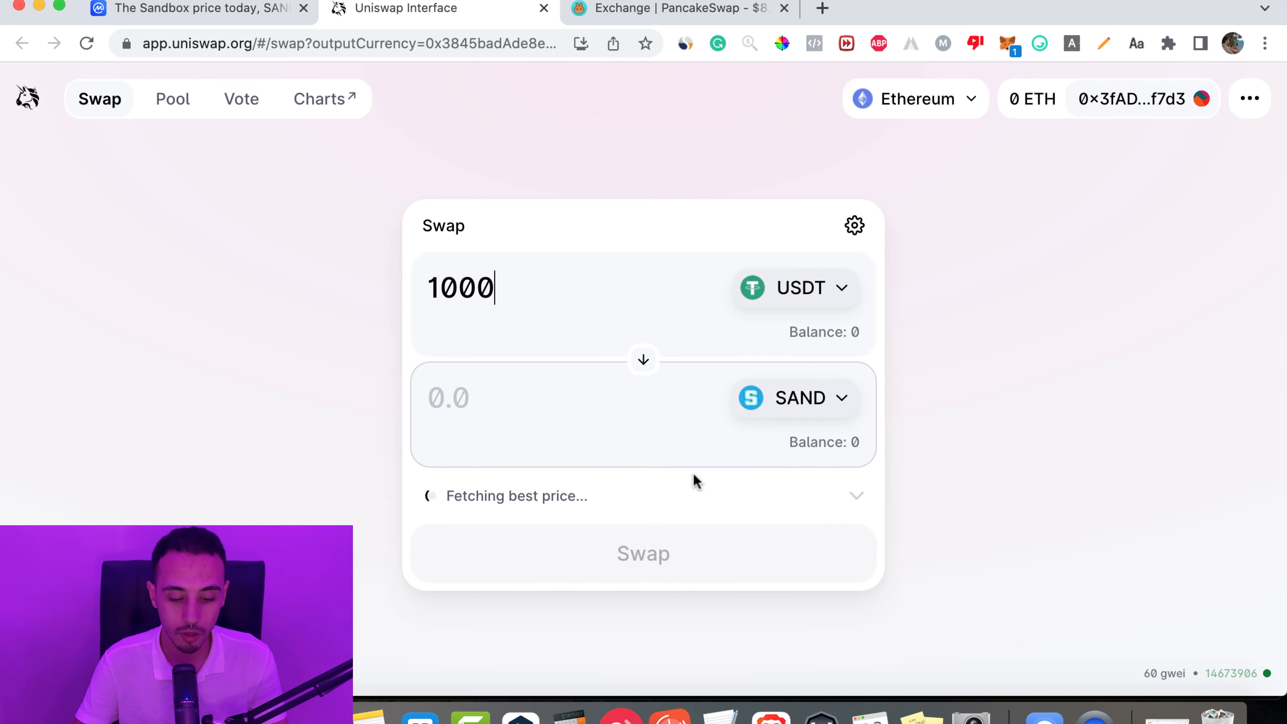
double_click(420, 403)
click(1064, 401)
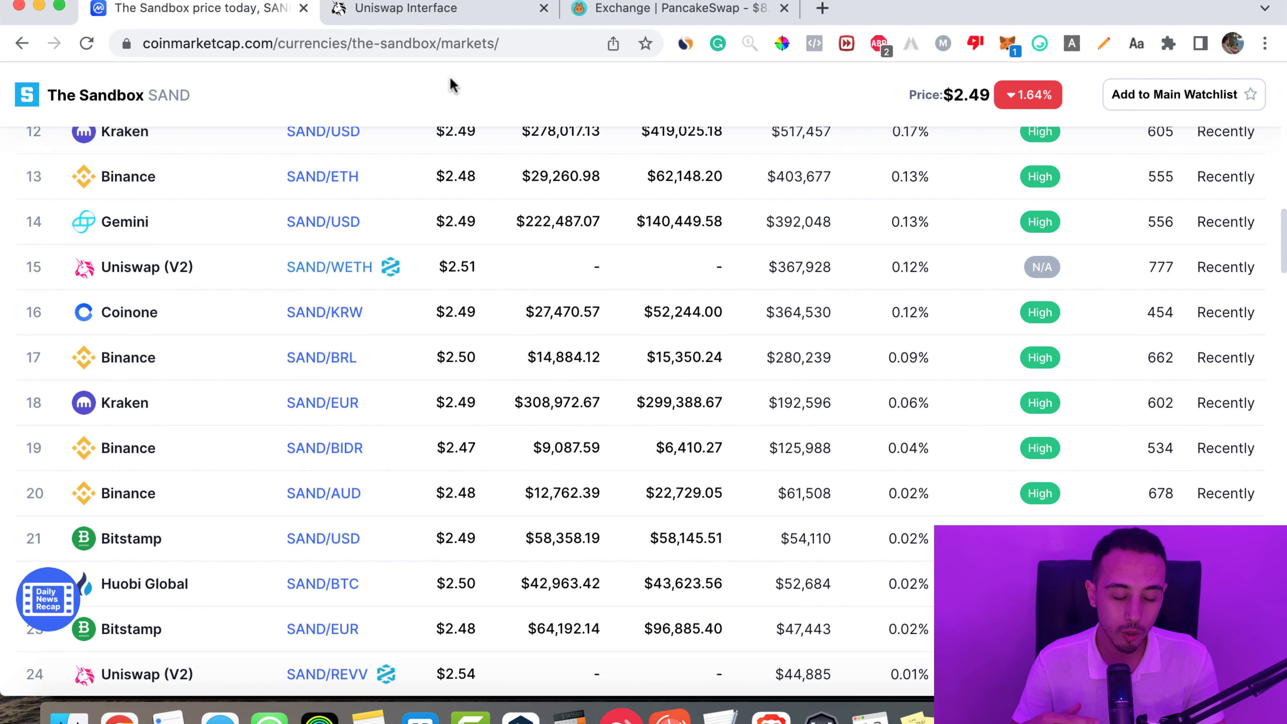
Highlight 'The Sandbox' title on the SAND page, then return to the CoinMarketCap homepage.
scroll(477, 279, up, 15)
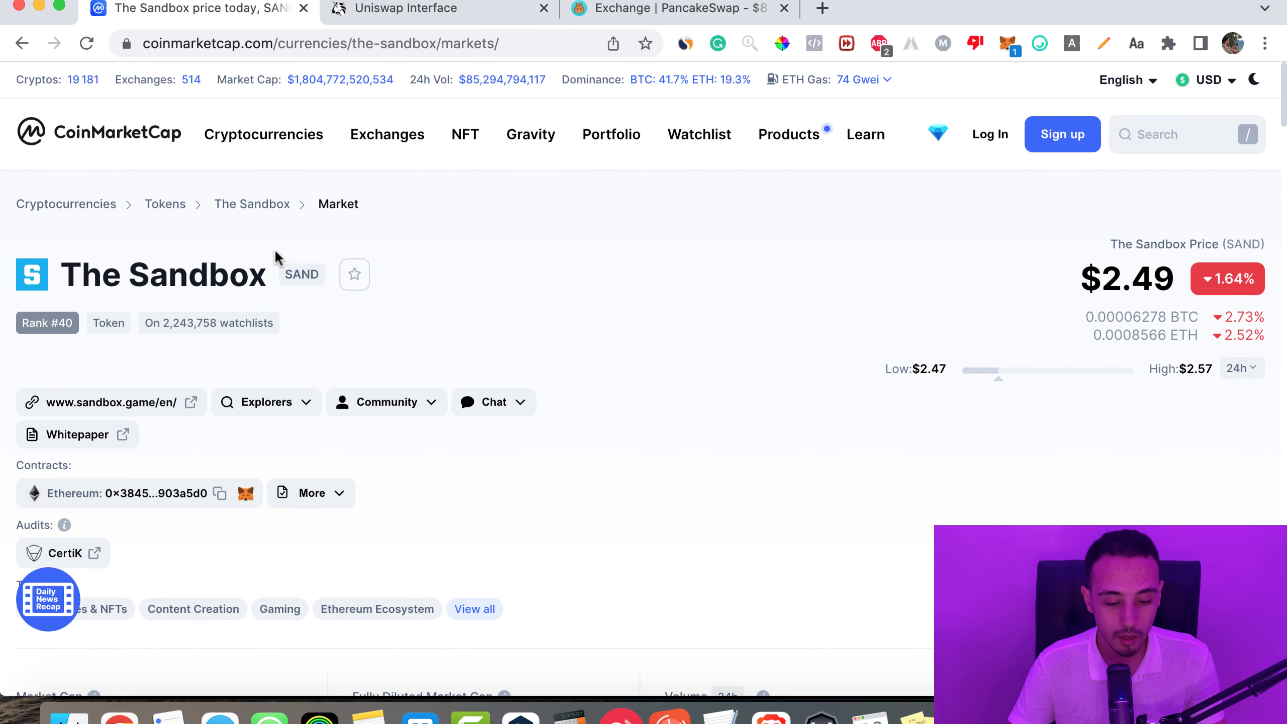
drag(269, 275, 67, 279)
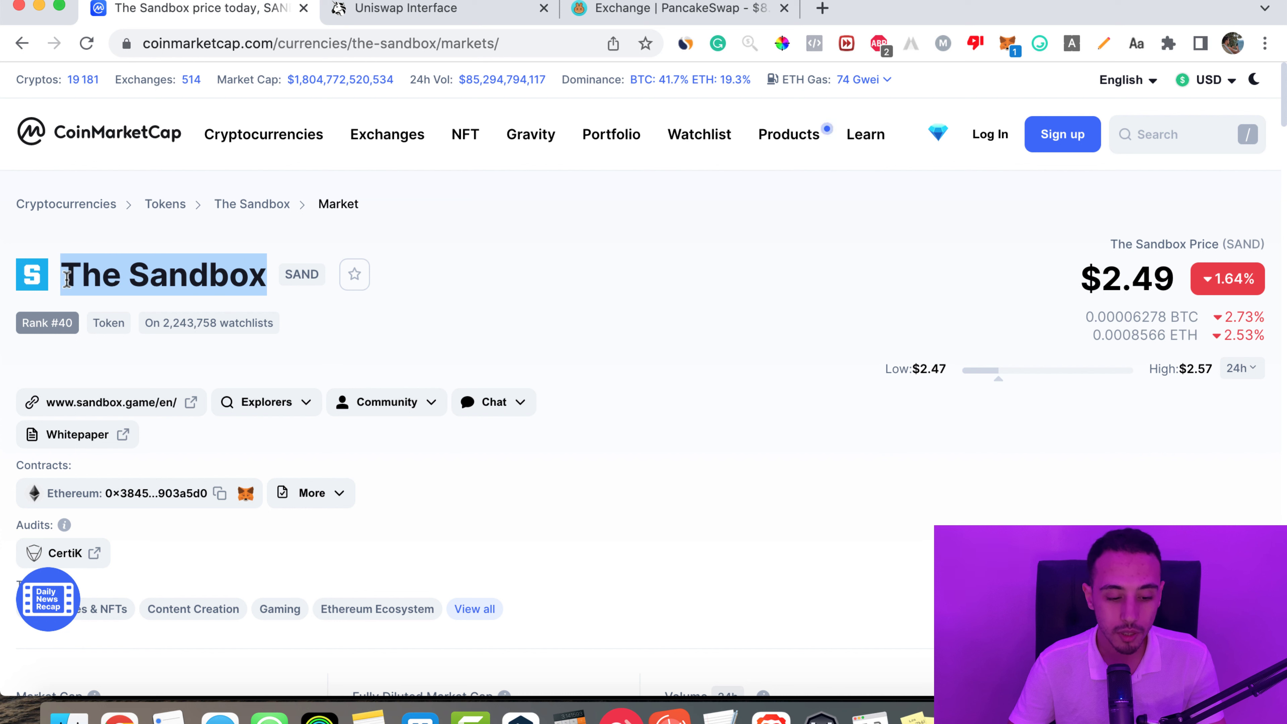
click(270, 286)
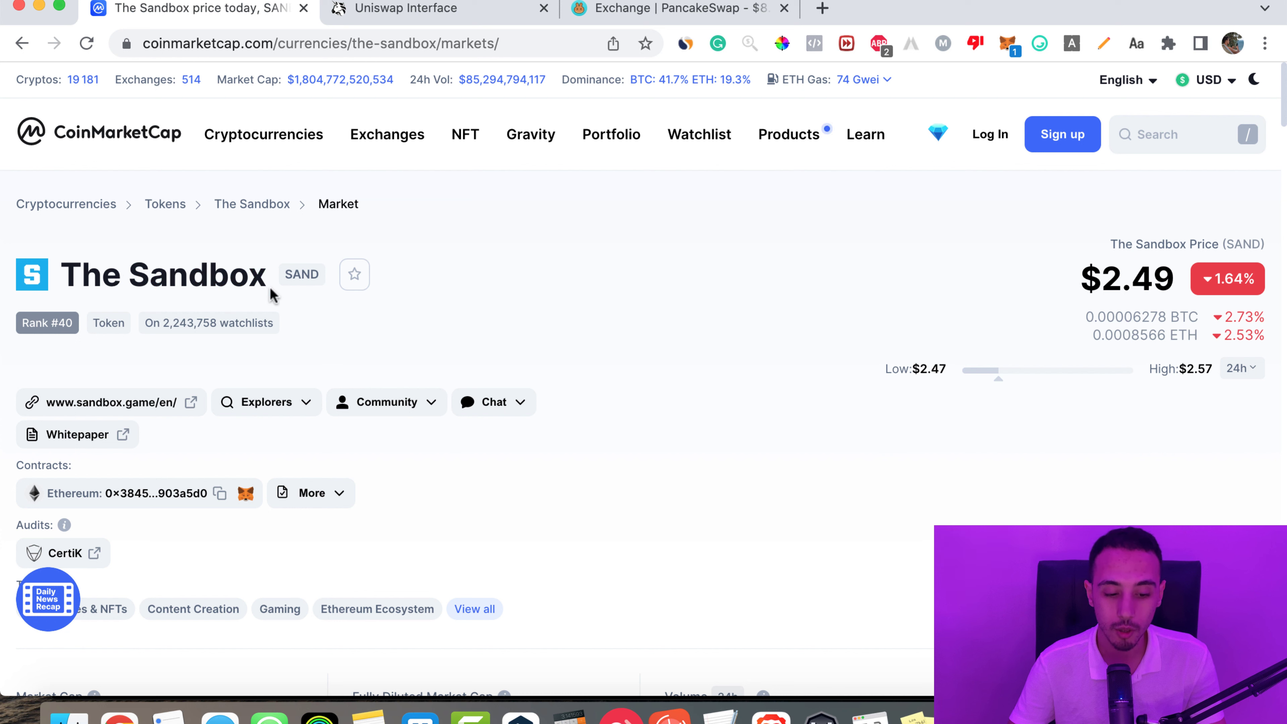
drag(270, 278, 68, 281)
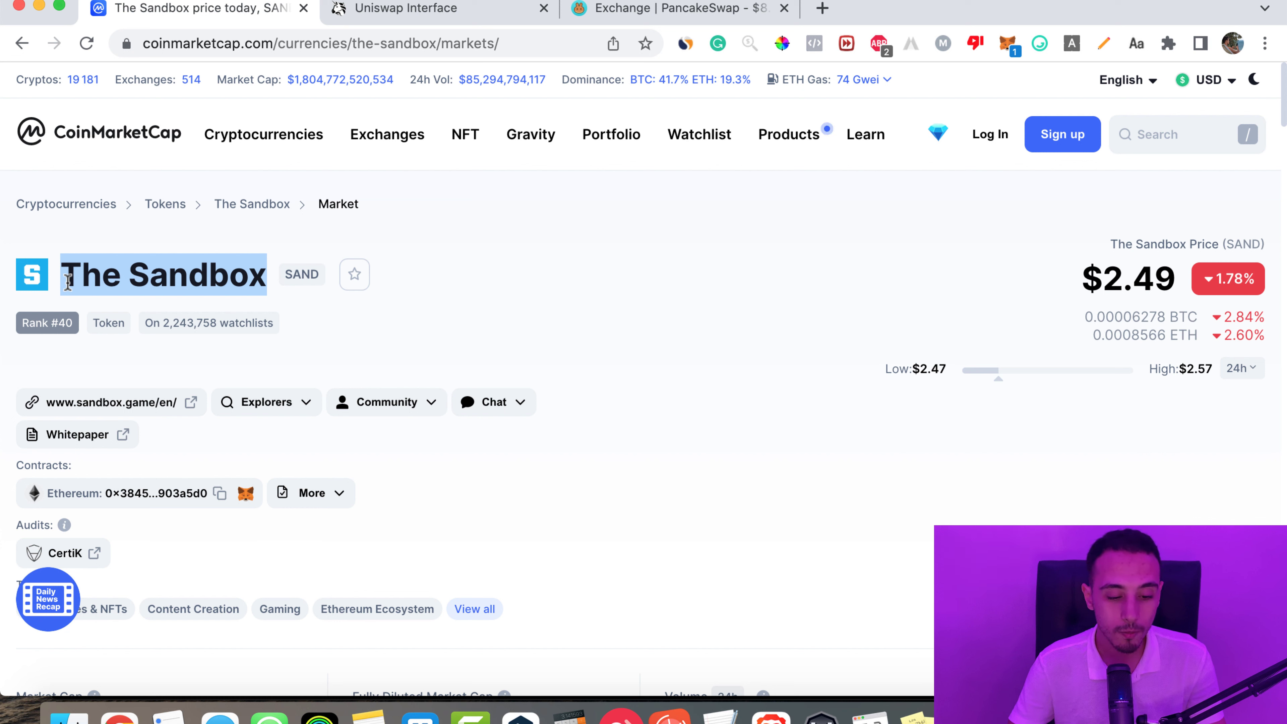
click(104, 148)
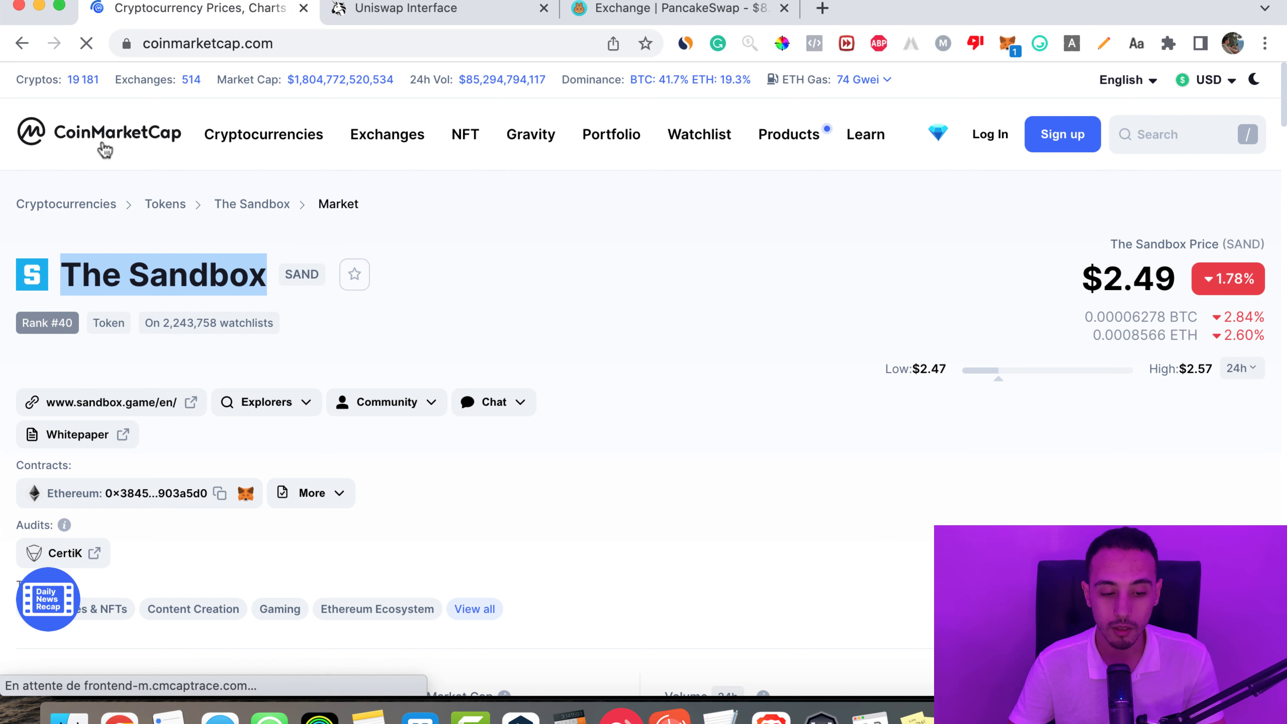
Open NINJA INU from the full Recently Added list and review its $0.0005218 token page.
scroll(1166, 502, down, 5)
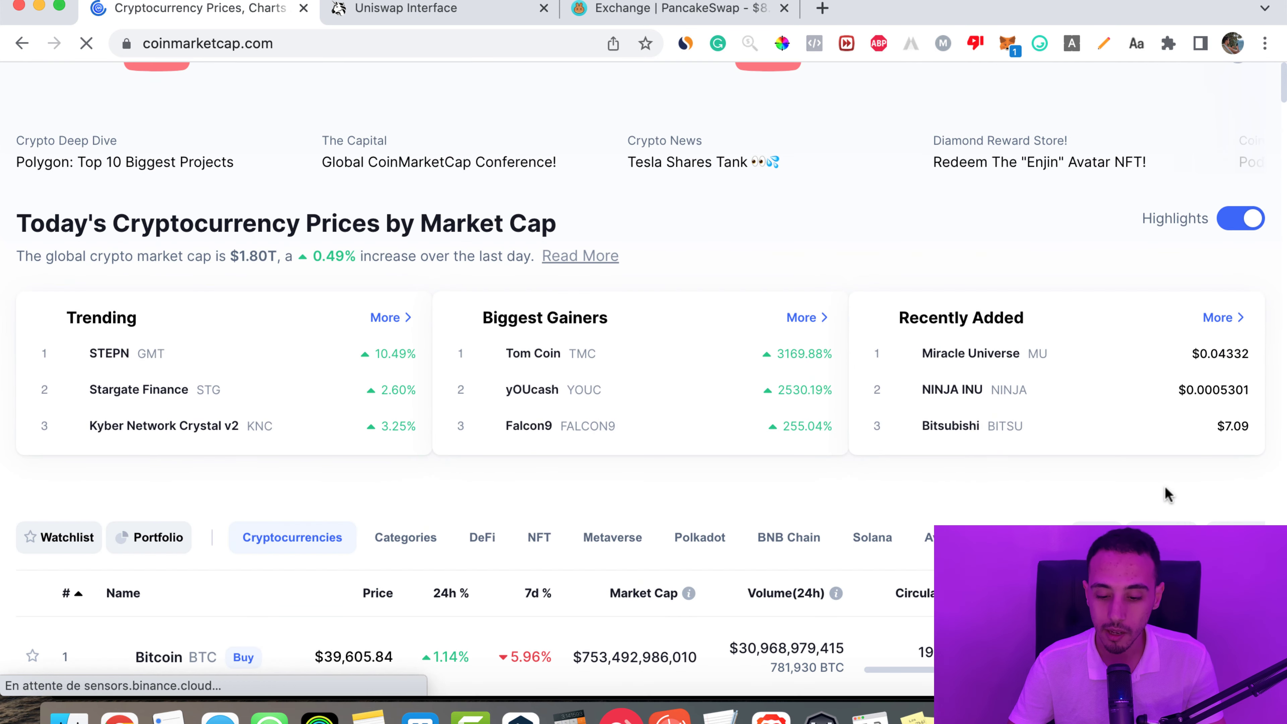
click(1226, 317)
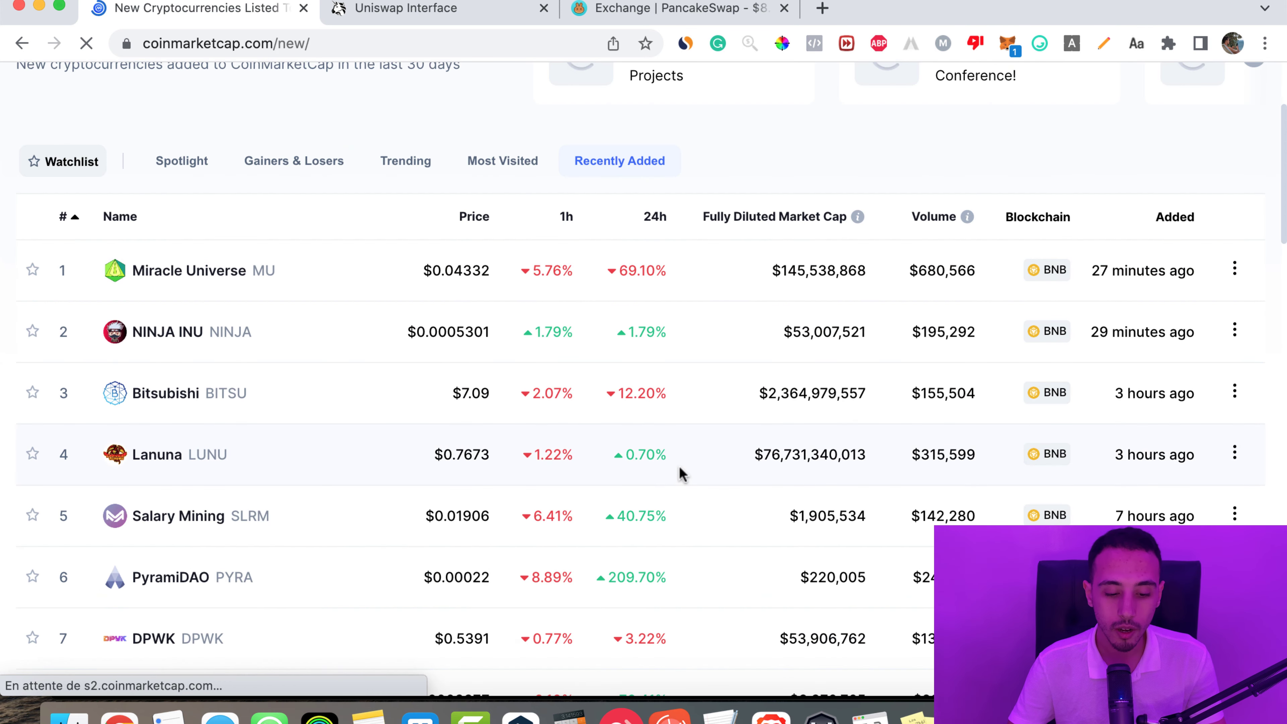
click(153, 339)
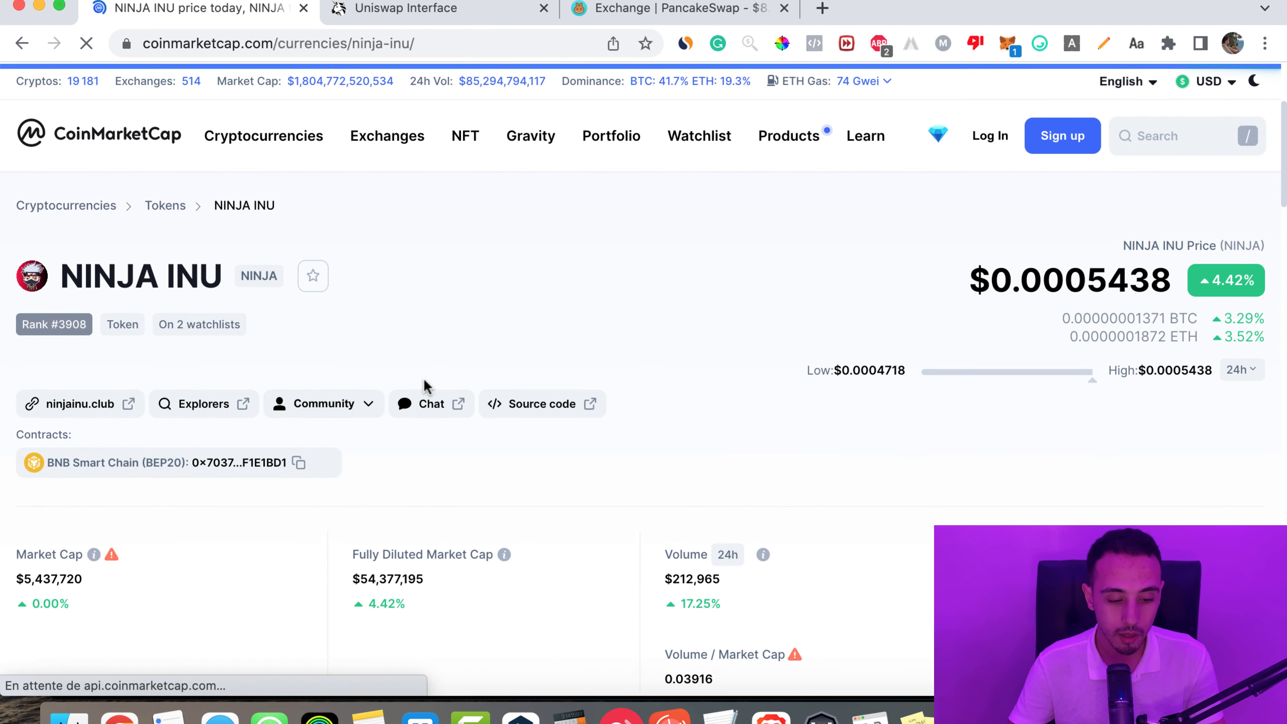
scroll(425, 387, down, 3)
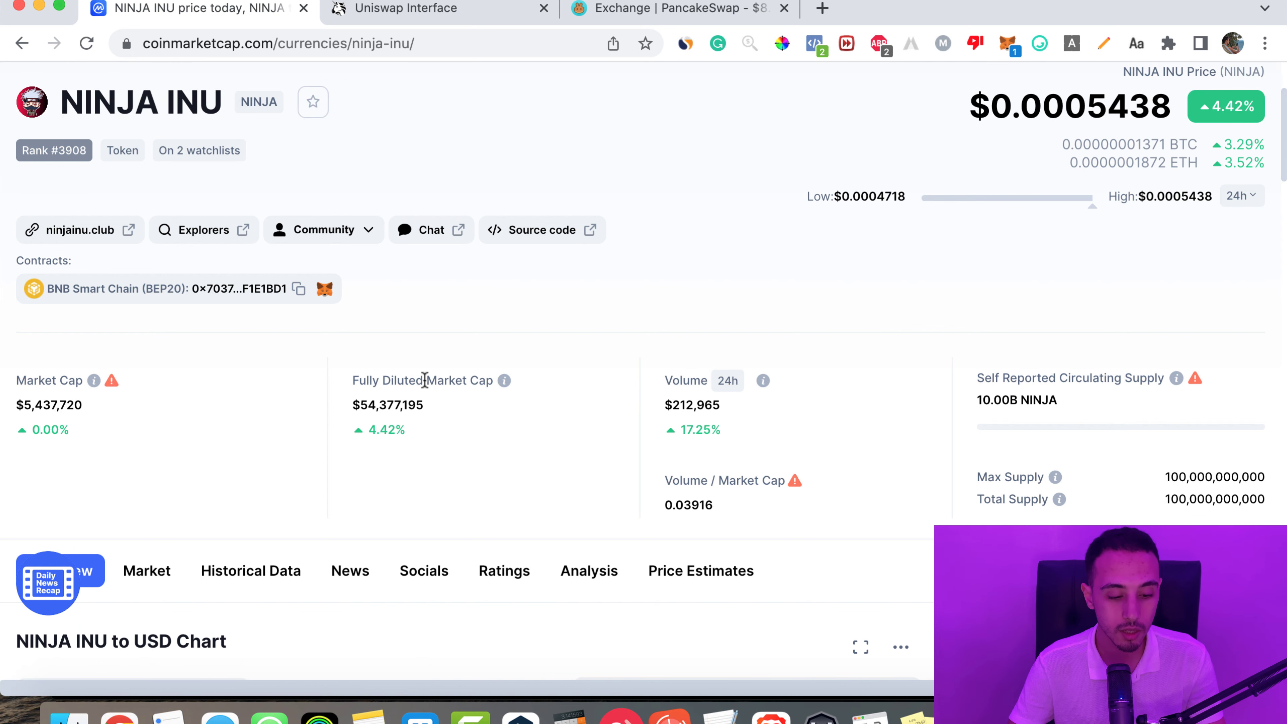
scroll(525, 311, up, 1)
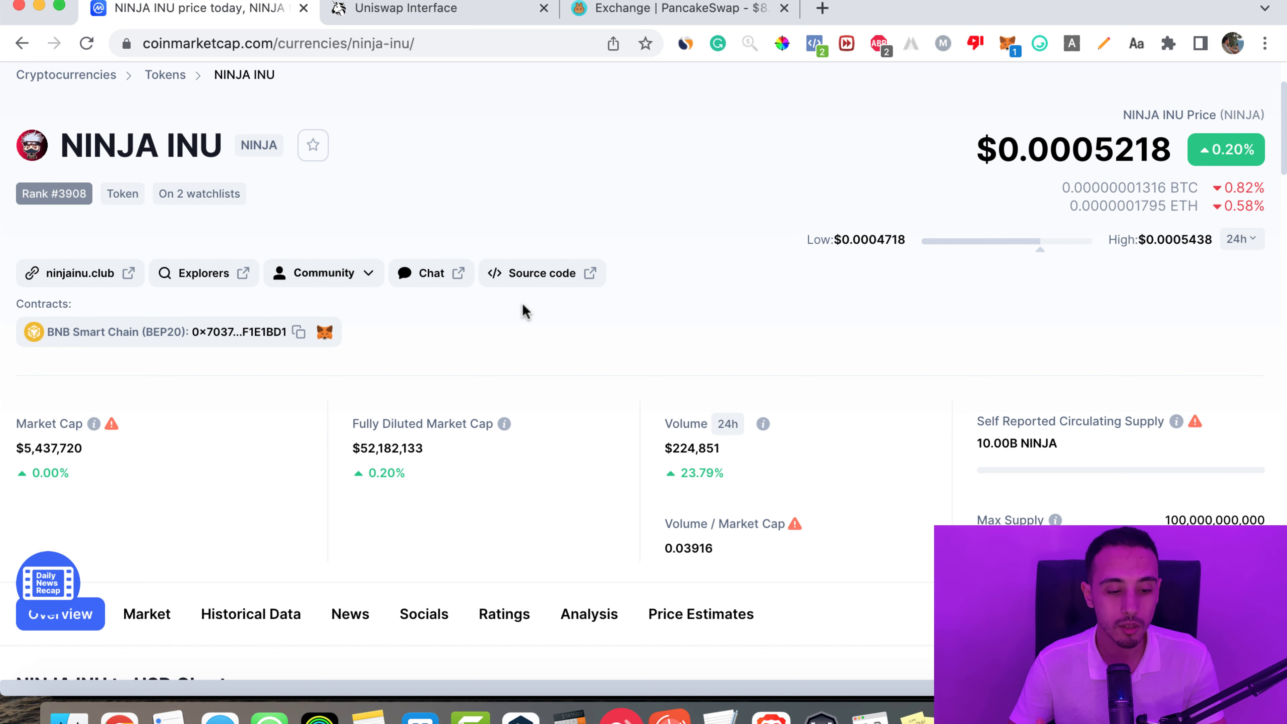
scroll(525, 312, down, 1)
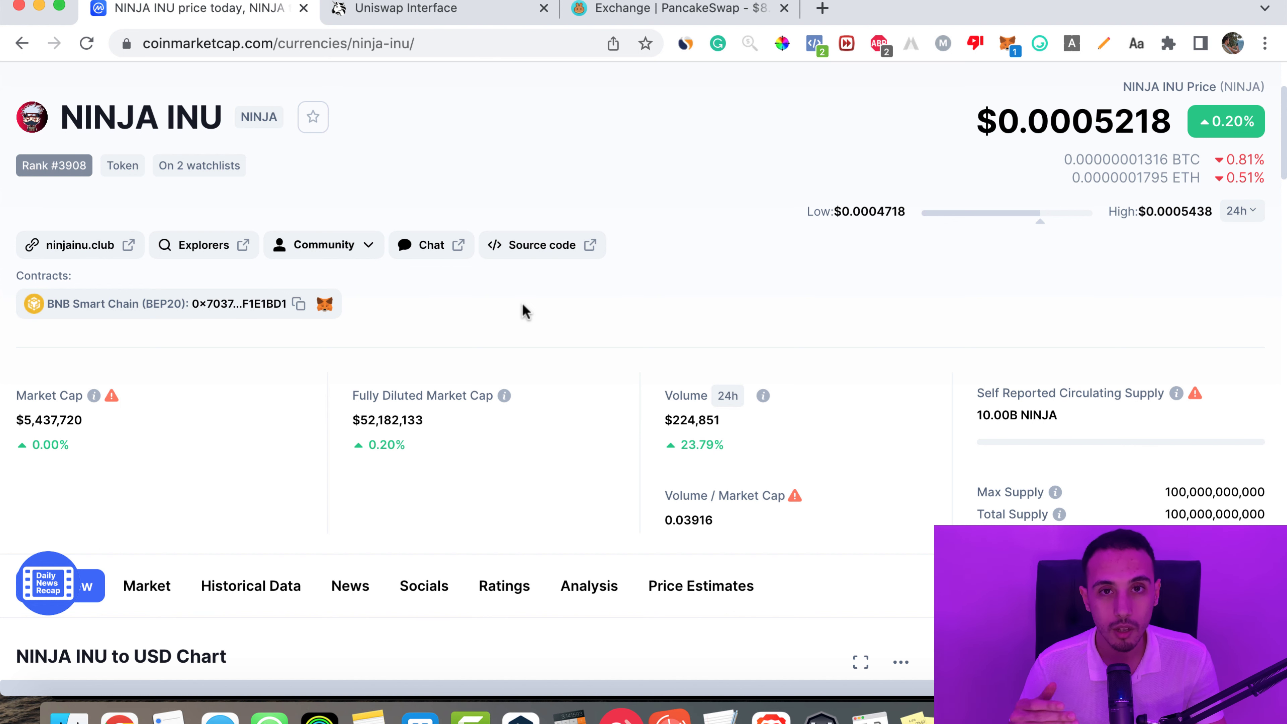
scroll(525, 310, up, 3)
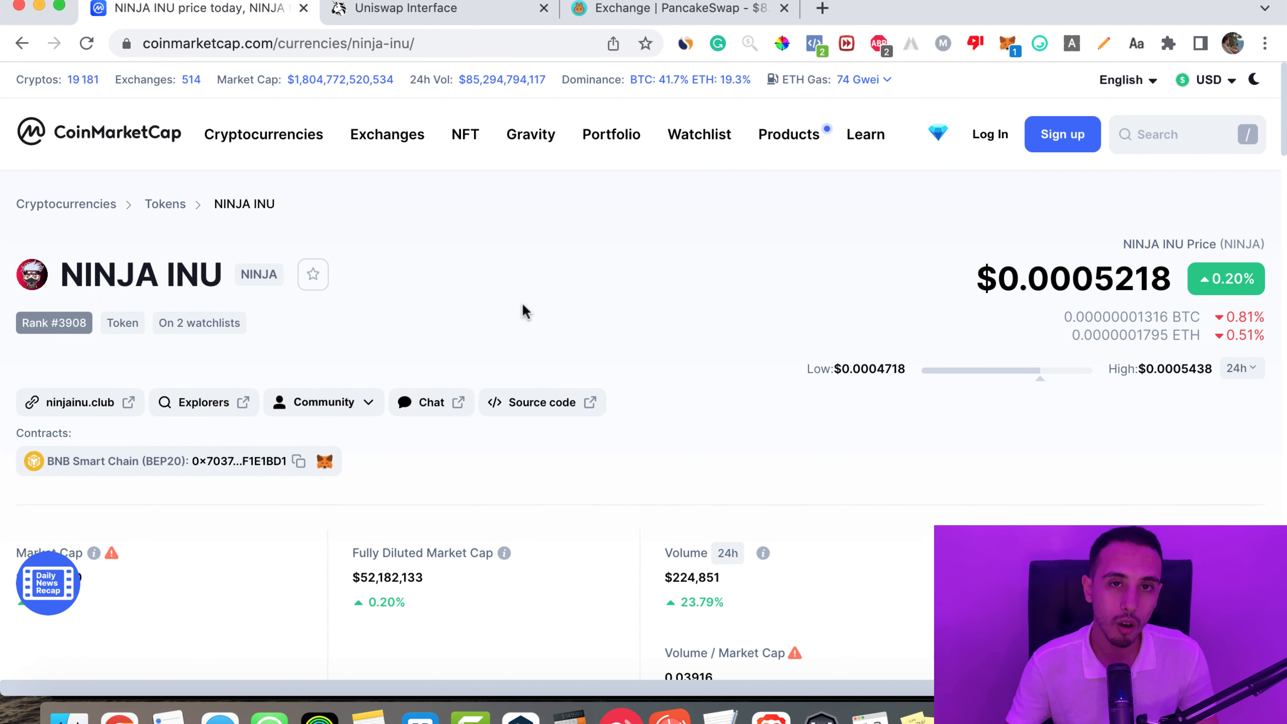